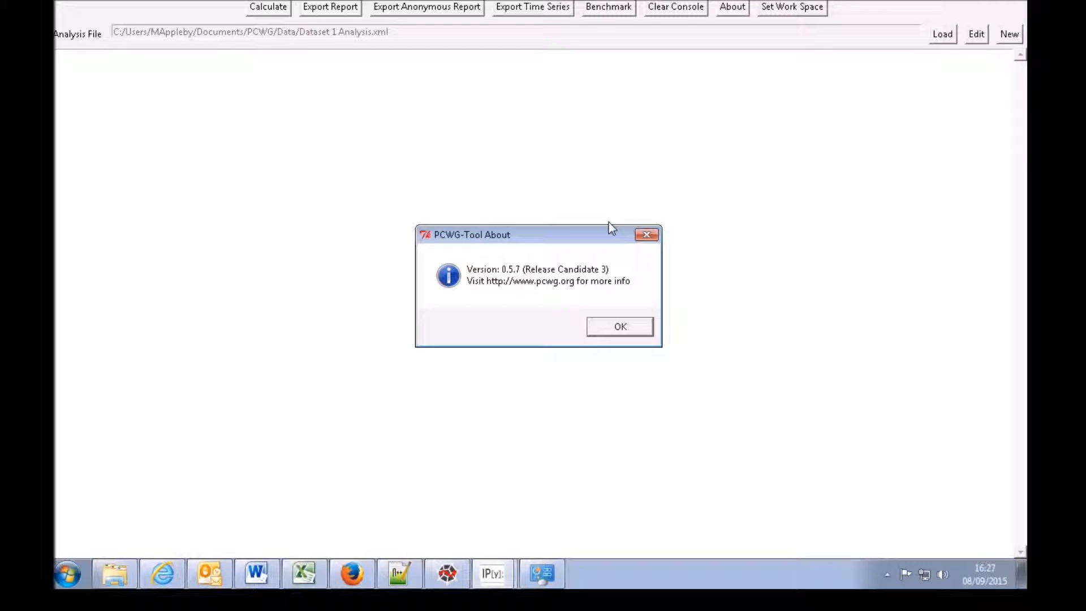
Dismiss the version information and create a new analysis configuration saved as Analysis.xml in the PCWG folder.
left_click(617, 326)
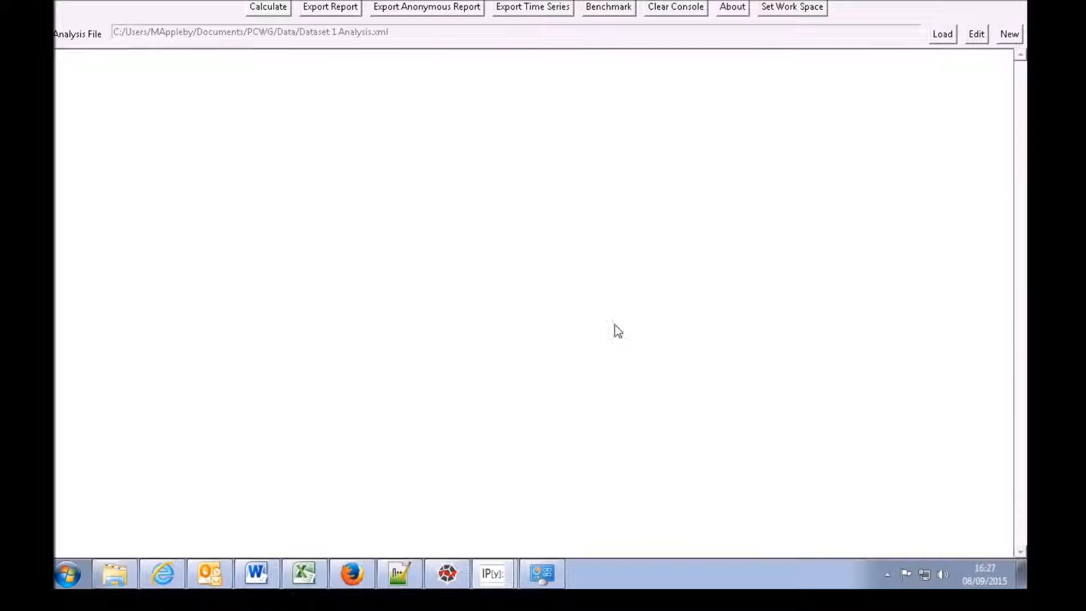
left_click(950, 34)
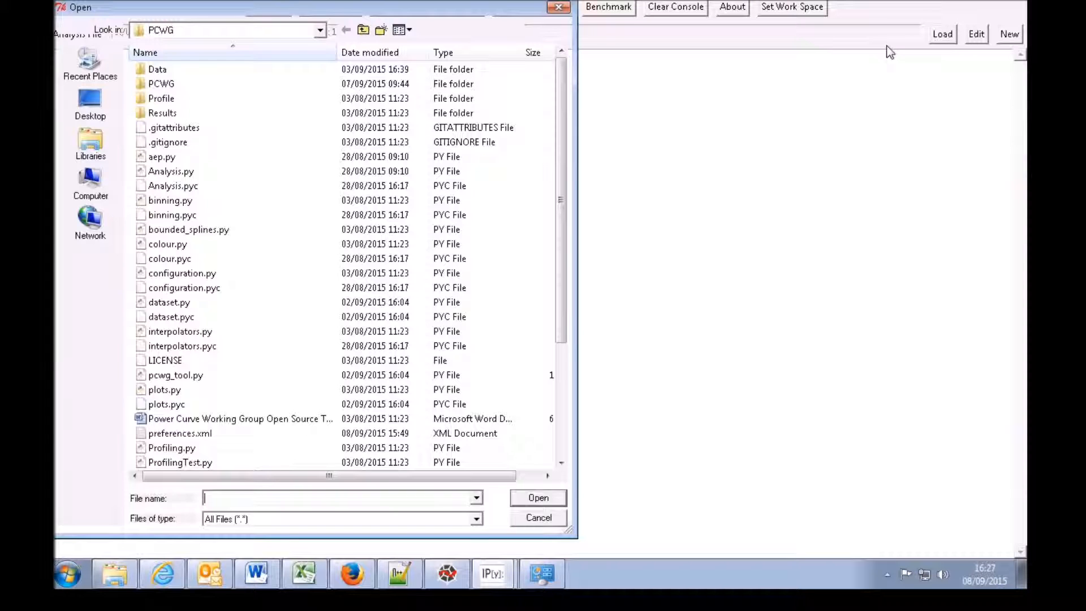
left_click(541, 518)
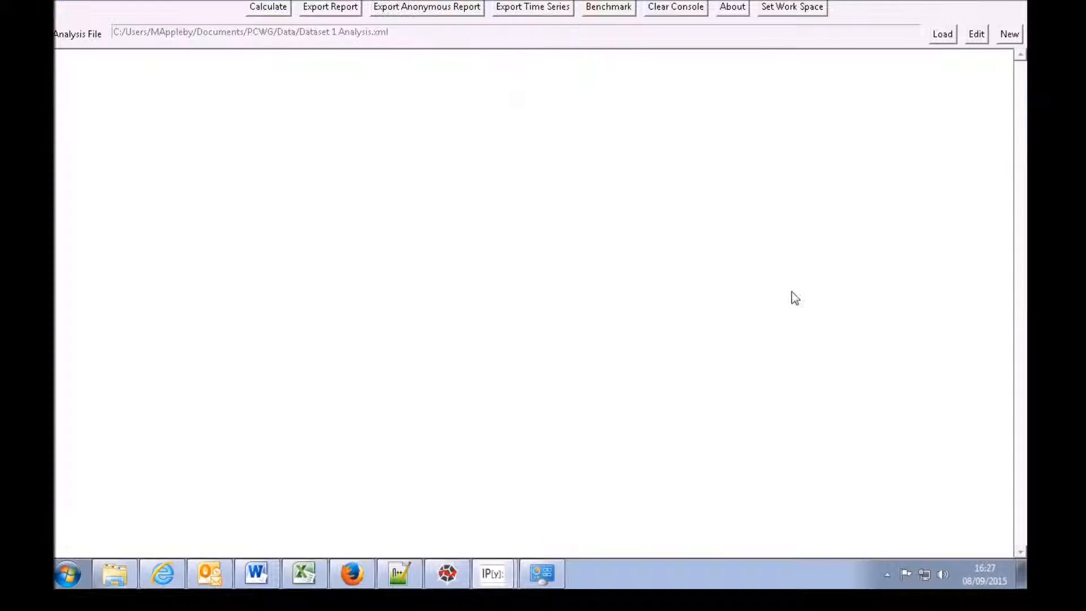
left_click(1009, 33)
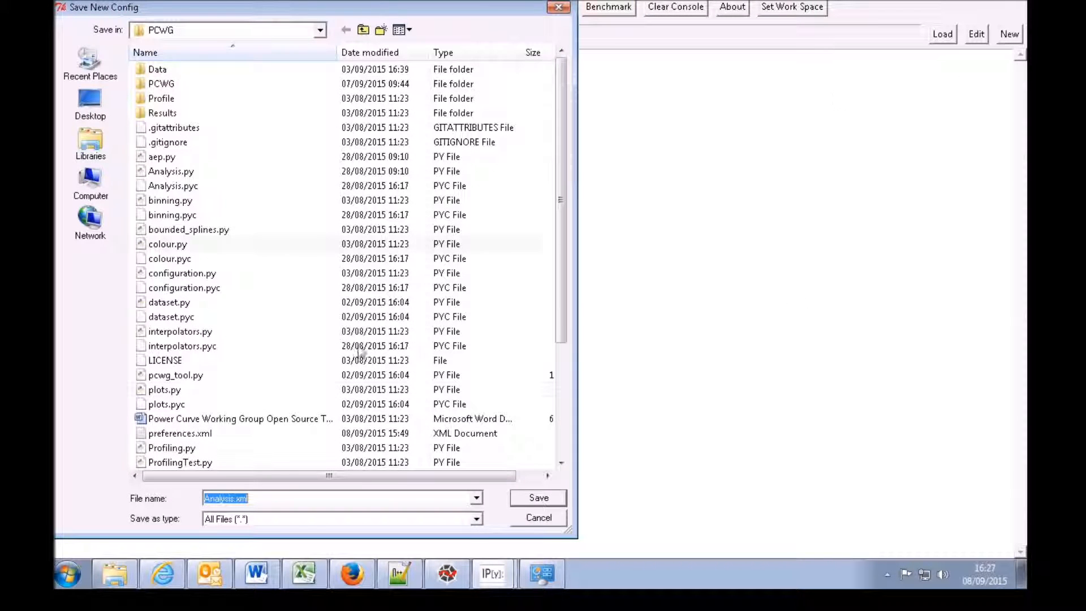
left_click(550, 501)
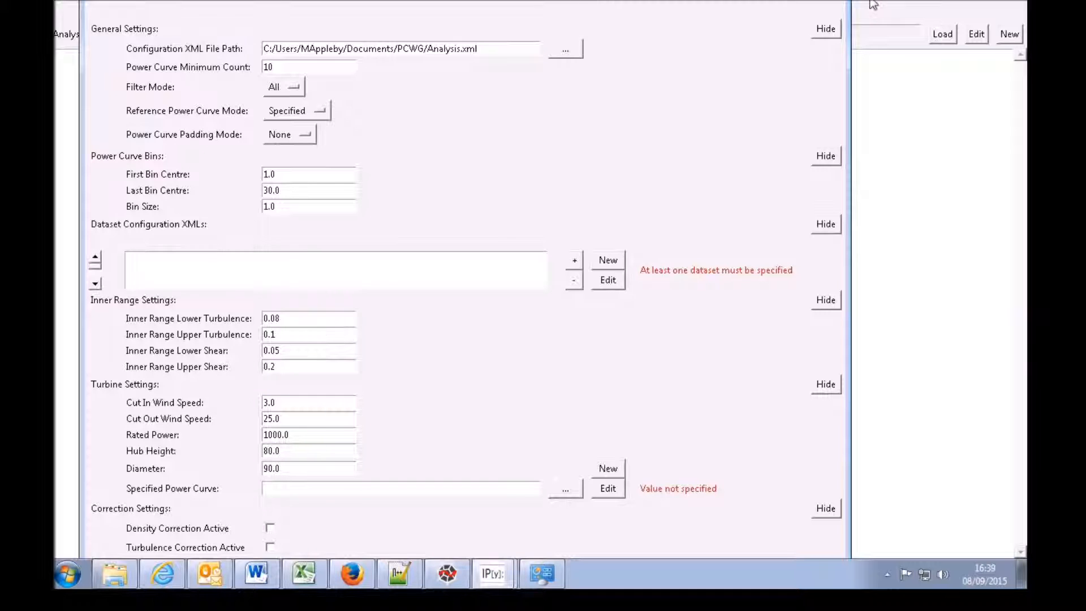
Collapse the General Settings, Power Curve Bins and Dataset Configuration XMLs sections.
left_click(825, 28)
left_click(826, 50)
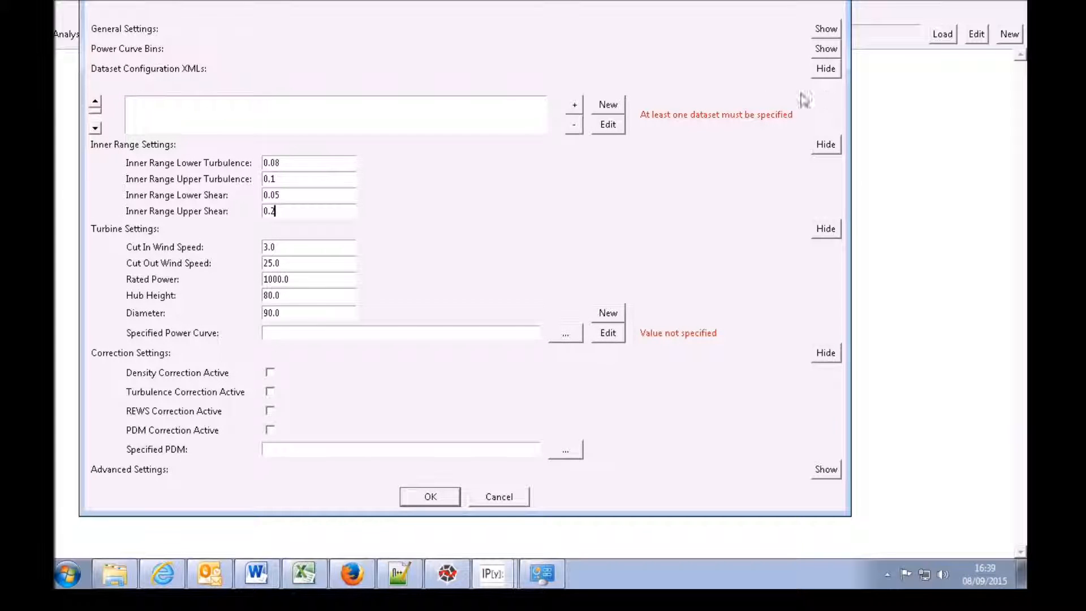
left_click(825, 69)
Set the inner range turbulence limits to 0.10 and 0.14, and the inner range shear limits to 0.15 and 0.25.
left_click(294, 107)
key("BackSpace")
key("BackSpace")
type("10")
key("Tab")
type("0.14")
key("Tab")
type("0.15")
key("Tab")
type("0.25")
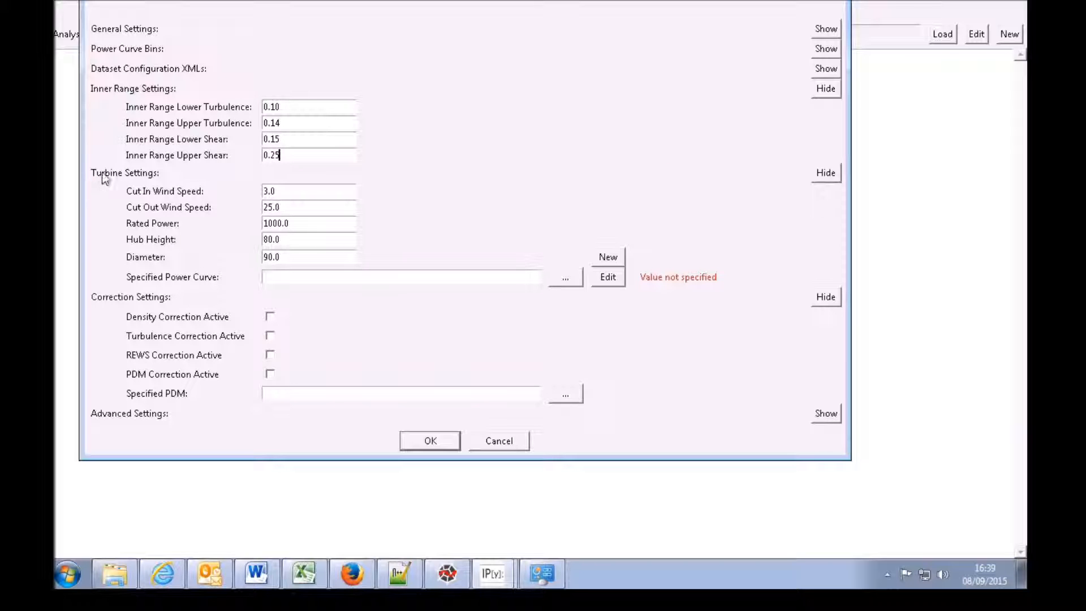
Set the turbine's rated power to 2000 and its hub height to 96.
left_click_drag(269, 223, 264, 223)
type("2")
left_click_drag(272, 239, 263, 239)
type("96")
left_click(284, 238)
key("shift+Left")
key("shift+Left")
key("BackSpace")
Choose PowerCurve.xml from the Data folder as the specified power curve and activate the REWS correction.
left_click(580, 277)
left_click(219, 79)
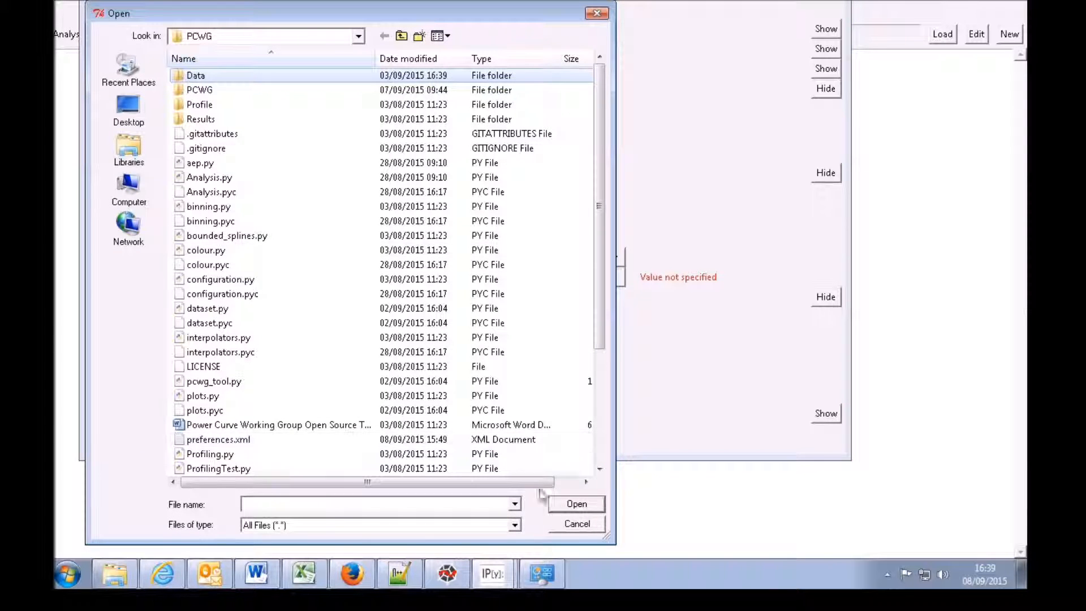
left_click(555, 503)
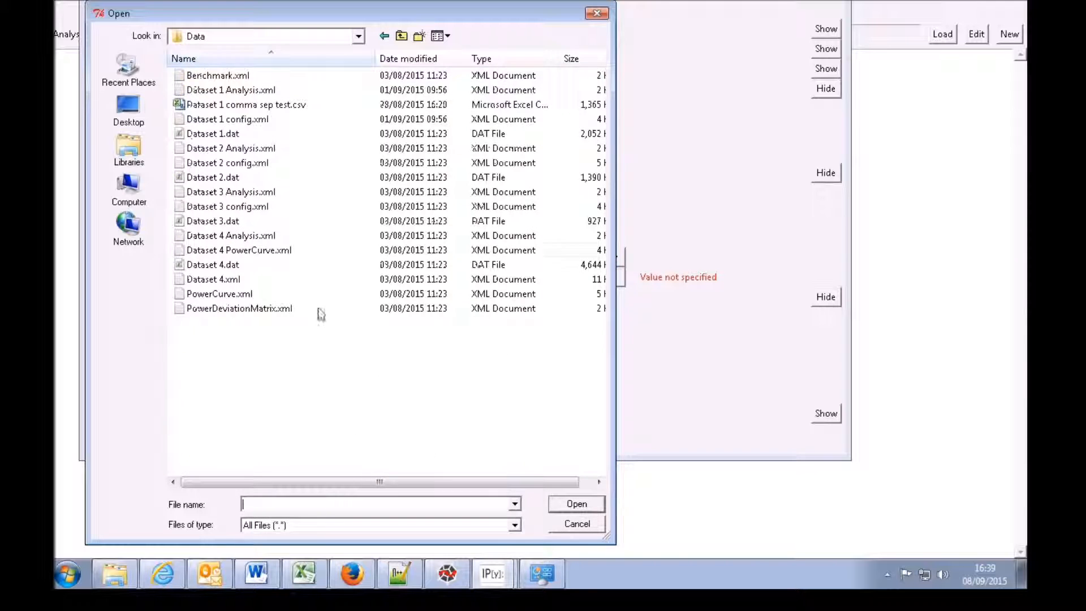
left_click(243, 294)
left_click(582, 508)
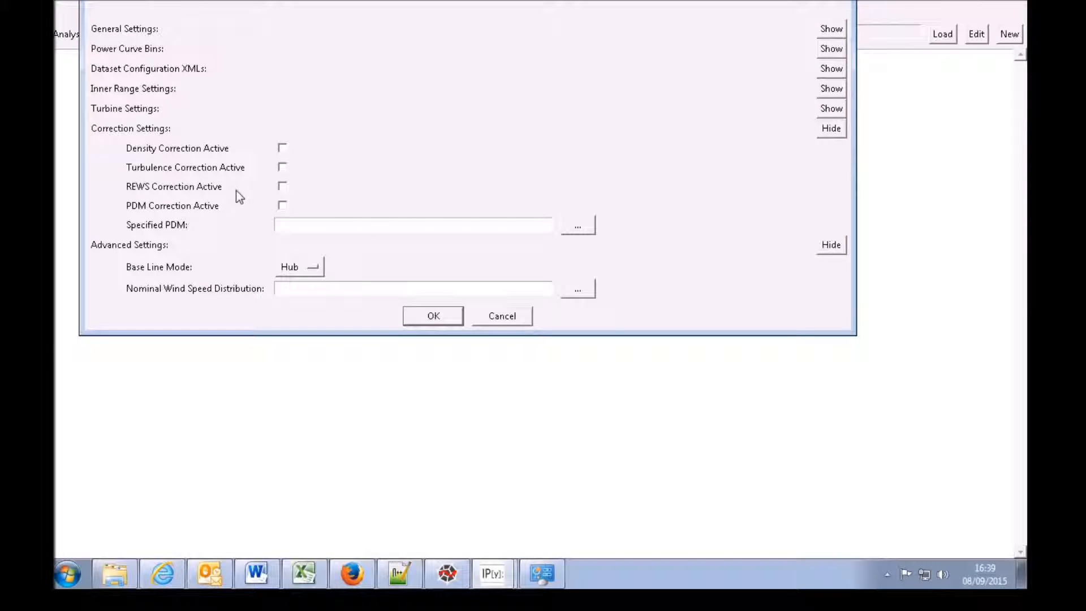
left_click(282, 186)
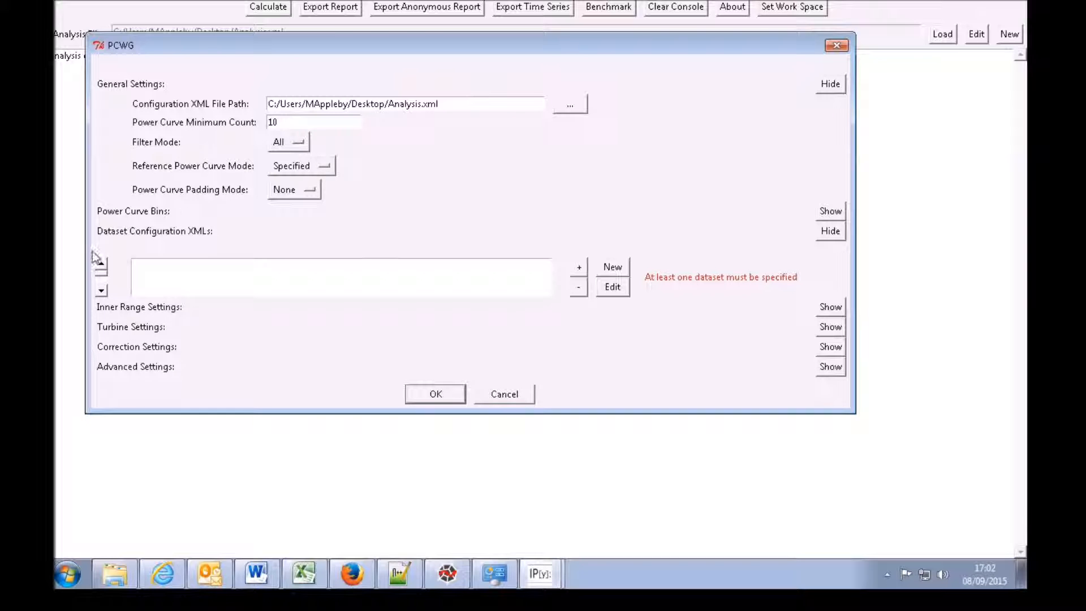
Create a new dataset configuration saved as Dataset.xml in the PCWG demo folder and name the dataset DEMO.
left_click(579, 267)
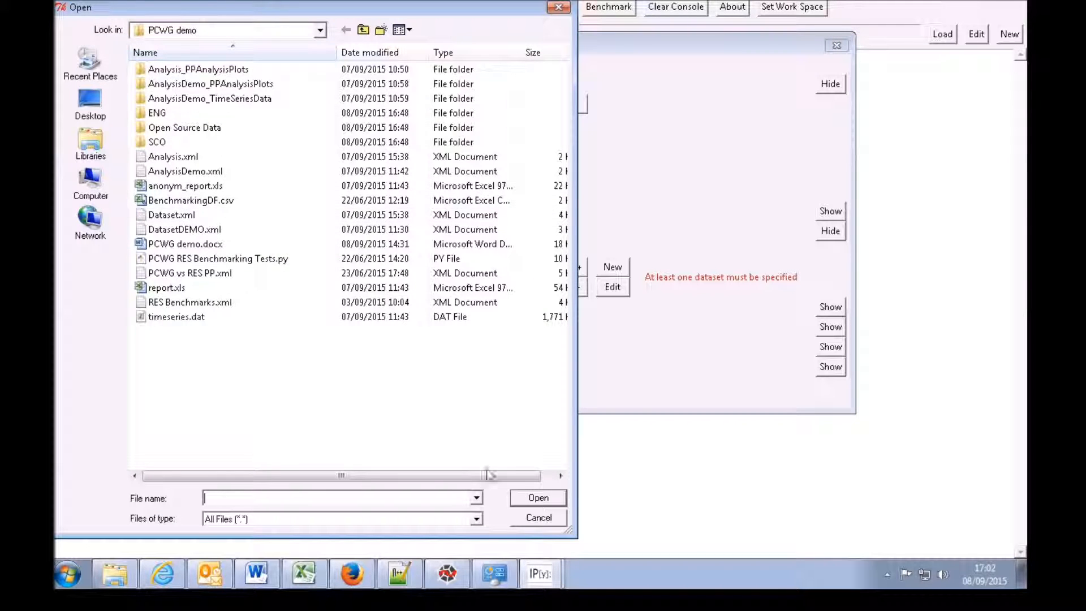
left_click(538, 517)
left_click(612, 267)
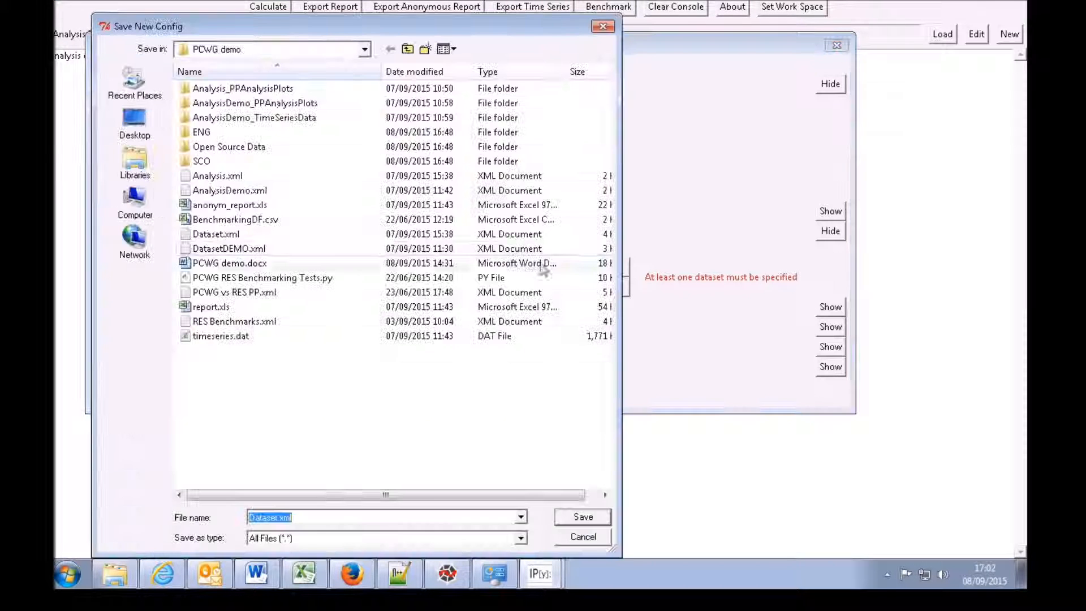
left_click(583, 516)
left_click(579, 277)
left_click_drag(409, 106, 378, 71)
left_click(320, 149)
type("DEMO")
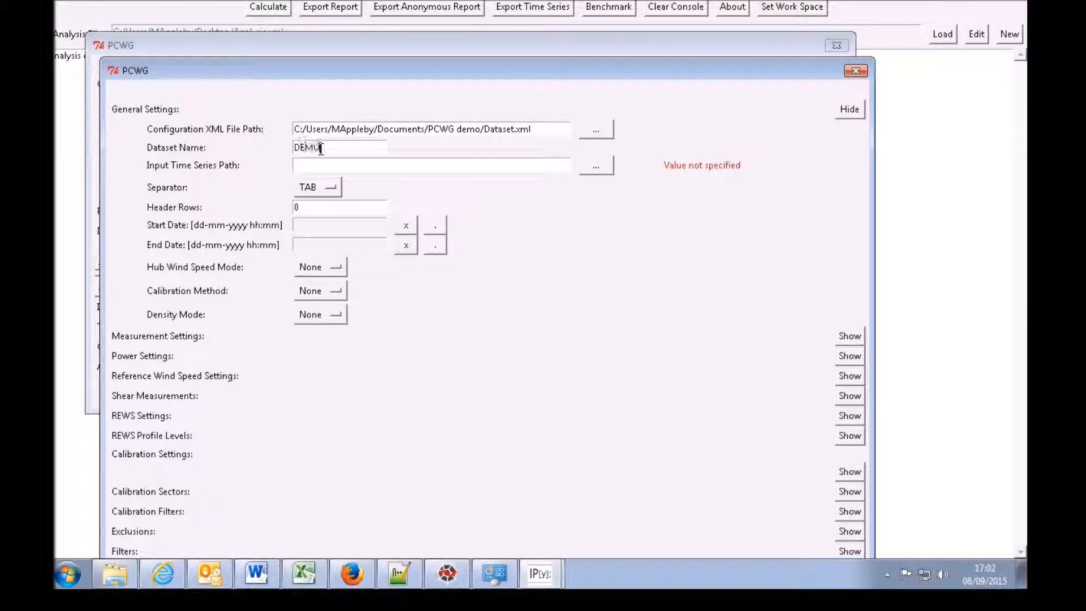
Choose Dataset 1.dat from the Open Source Data folder as the input time series, with TAB as the separator.
left_click(603, 167)
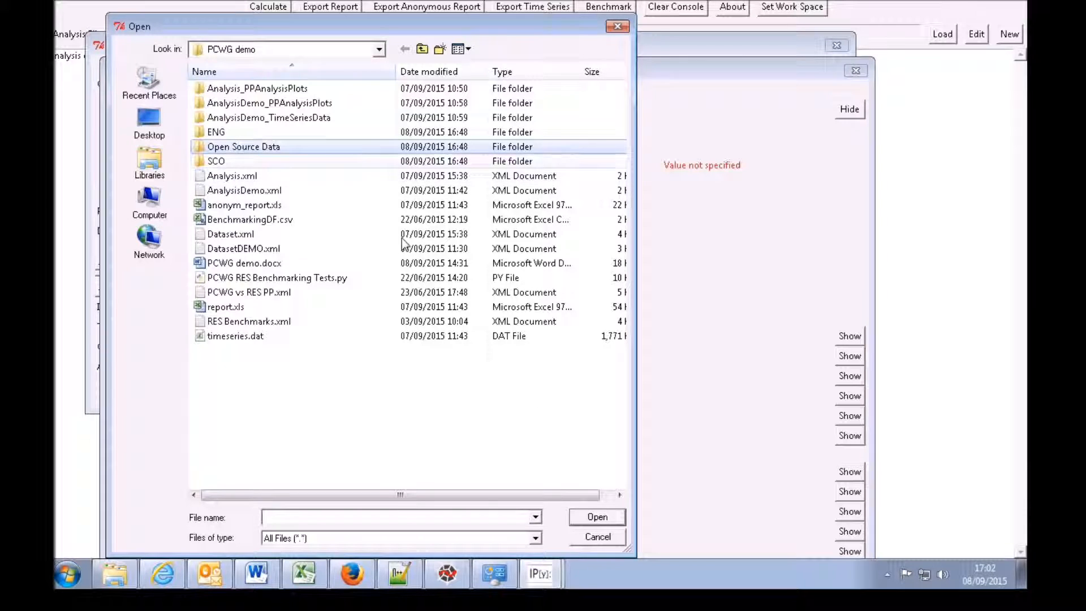
left_click(597, 516)
left_click(262, 136)
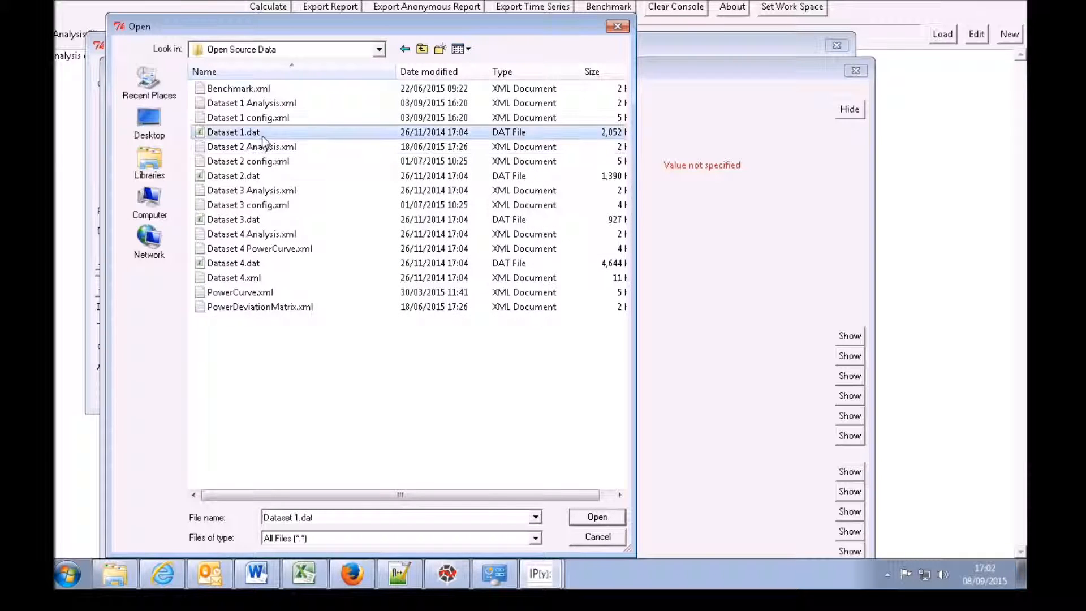
left_click(591, 517)
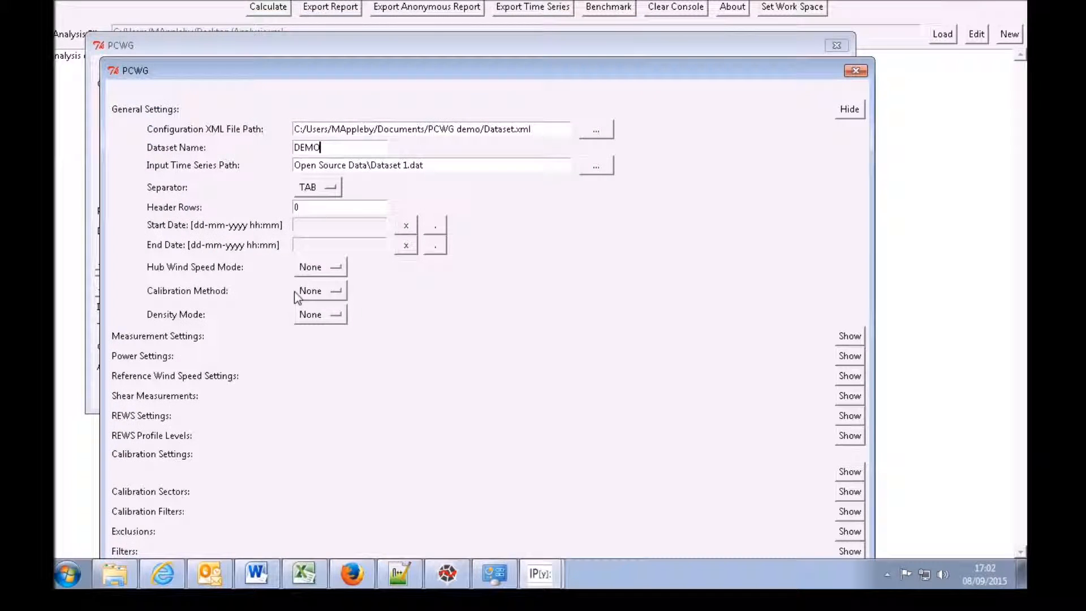
left_click(310, 193)
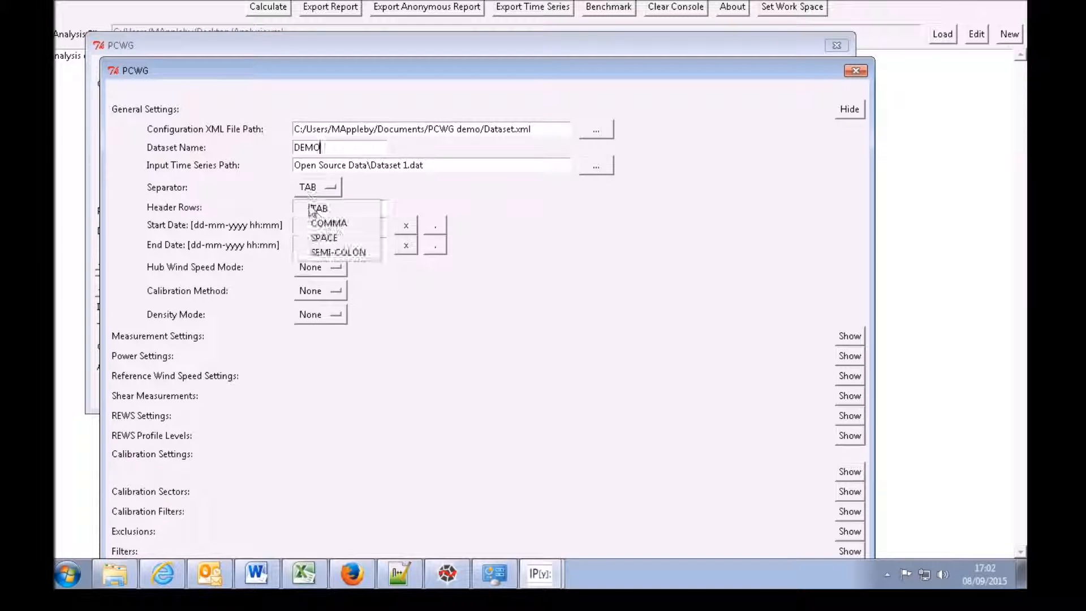
left_click(316, 208)
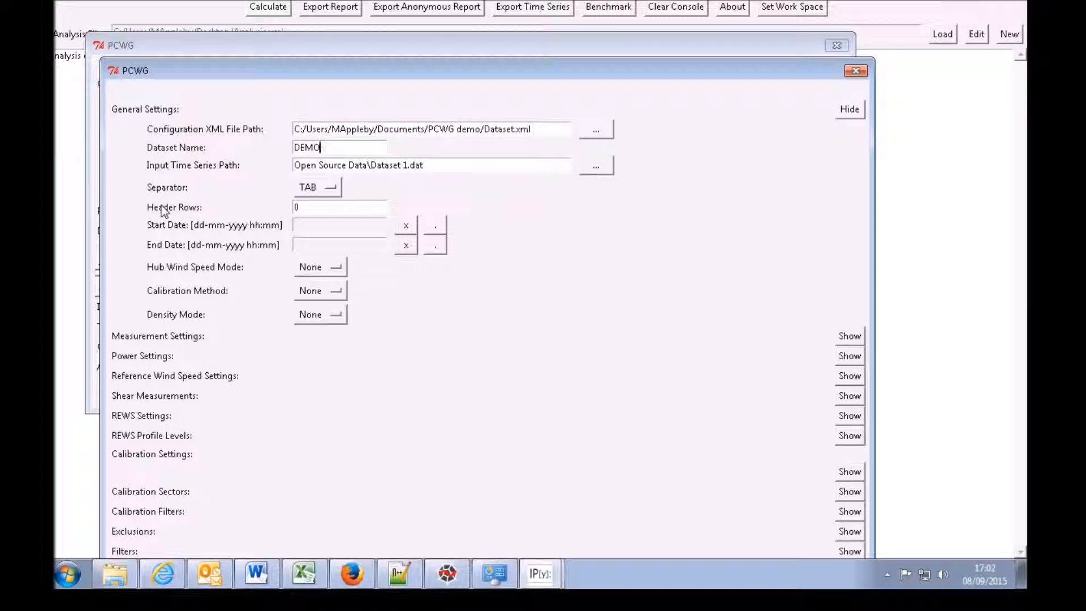
Set the dataset's start date to 7 October 2011 at 12:50.
left_click(431, 229)
left_click(250, 185)
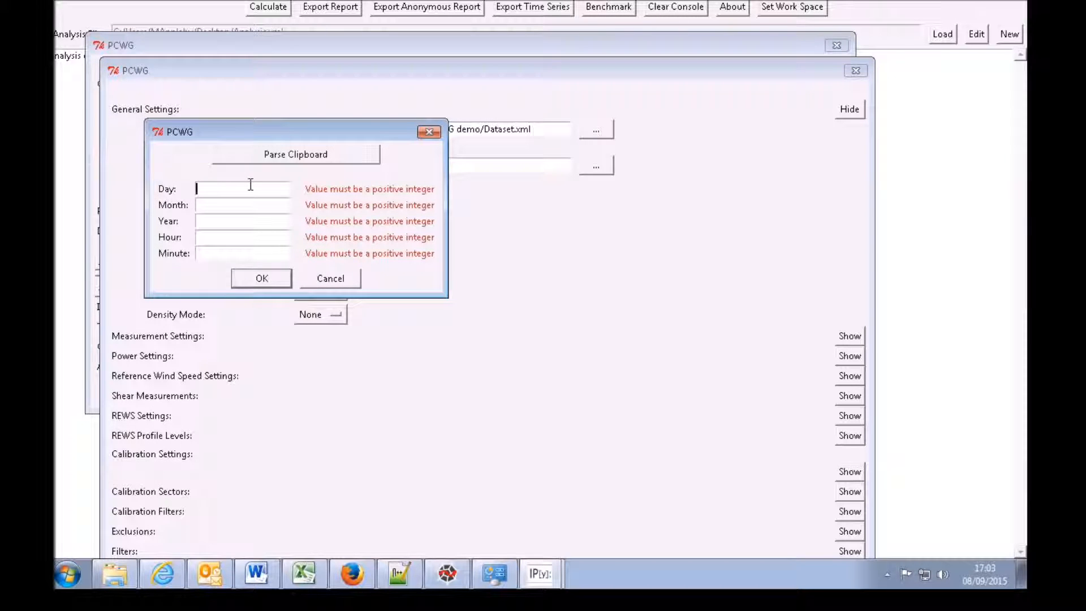
type("07")
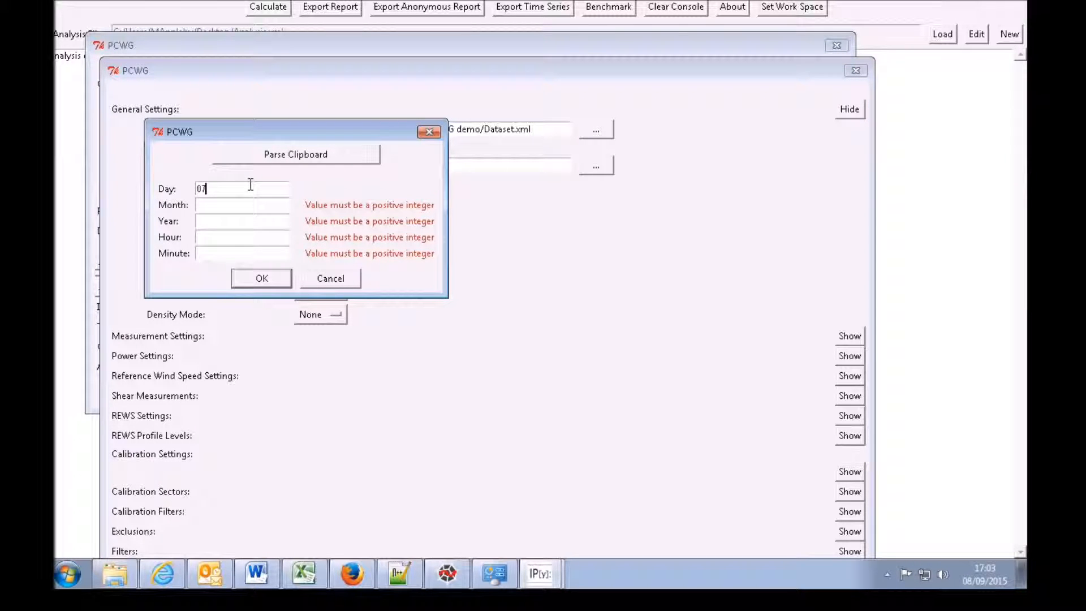
key("Tab")
type("10")
key("Tab")
type("2011")
key("Tab")
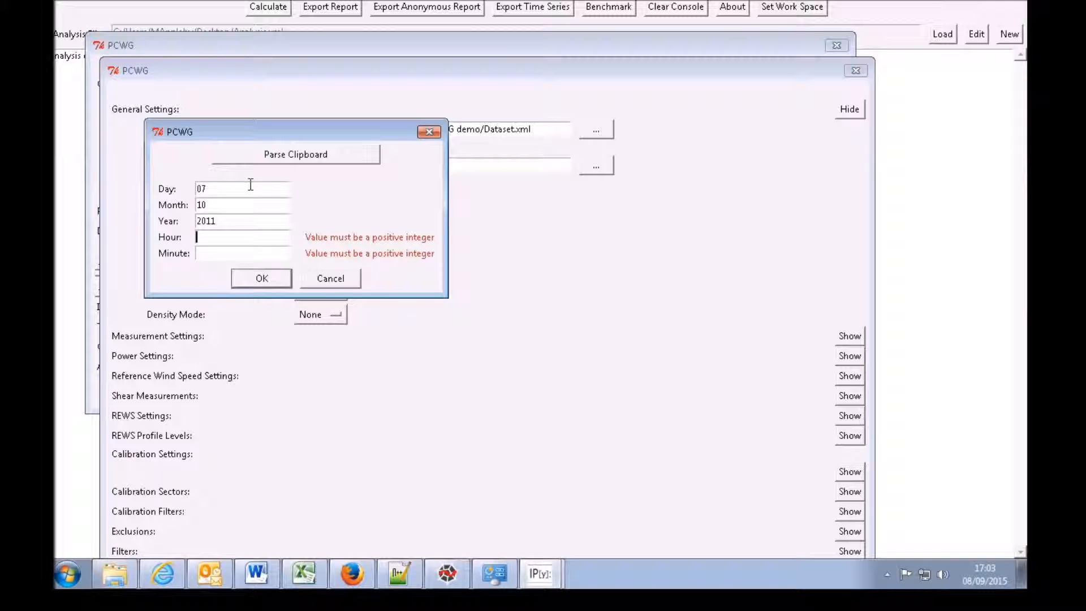
type("1")
type("50")
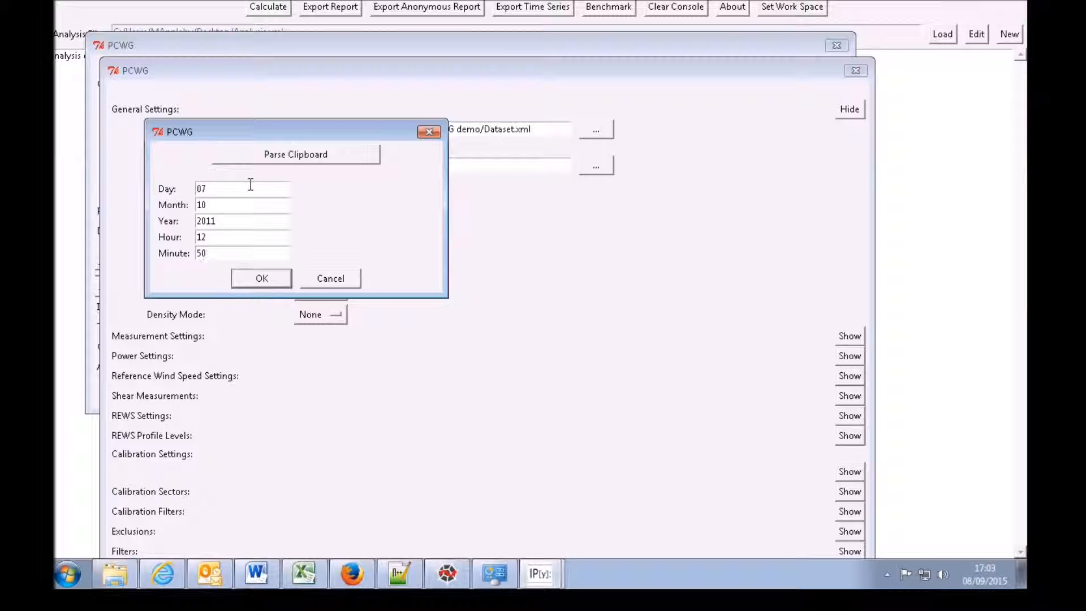
left_click(256, 285)
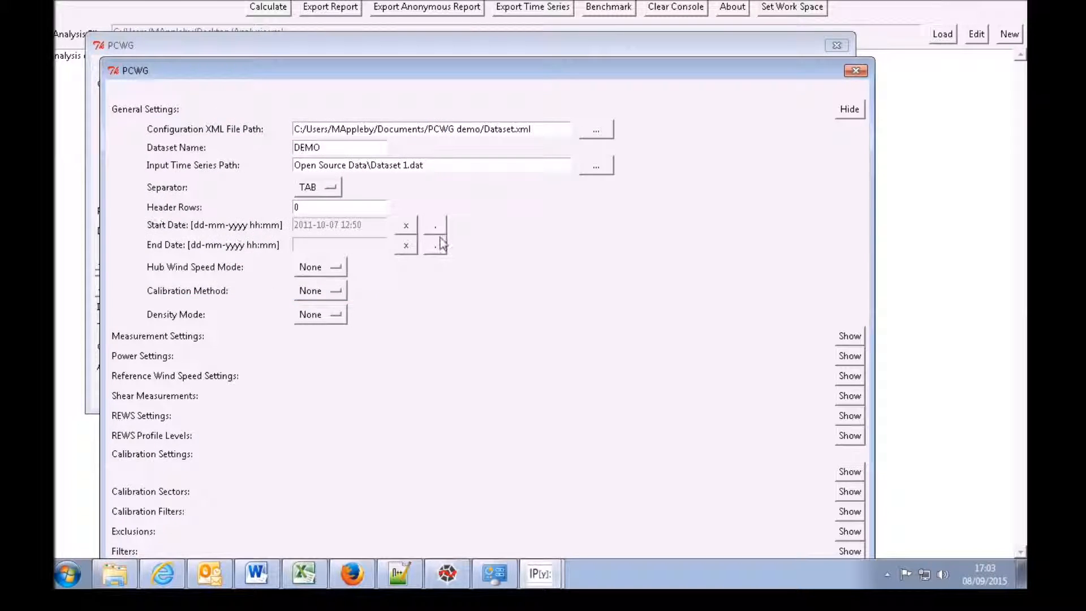
Set the dataset's end date to 23 July 2012 at 15:30.
left_click(443, 245)
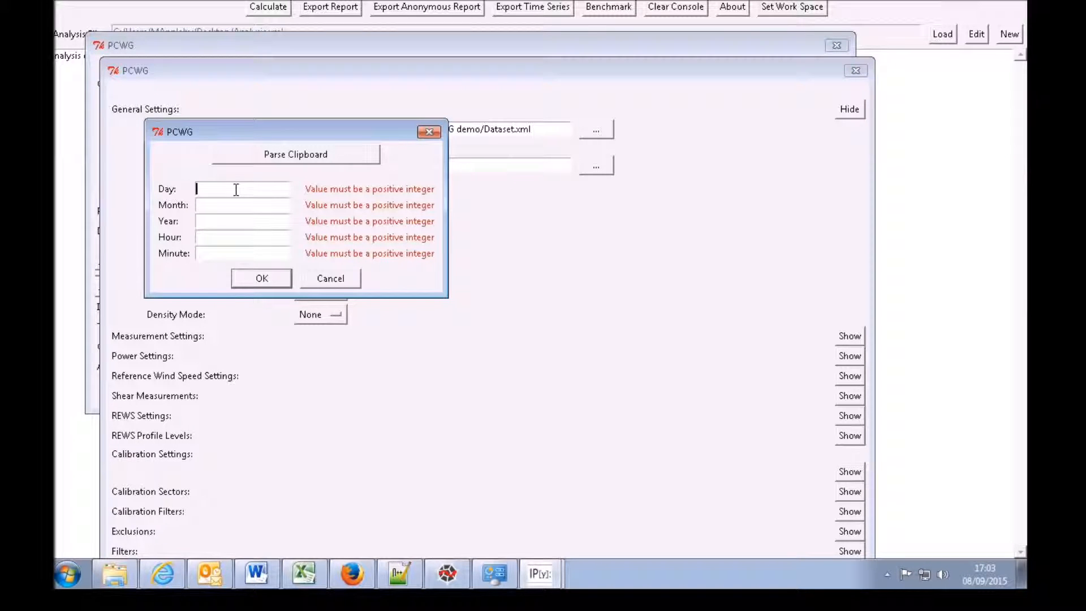
type("23")
key("Tab")
type("0")
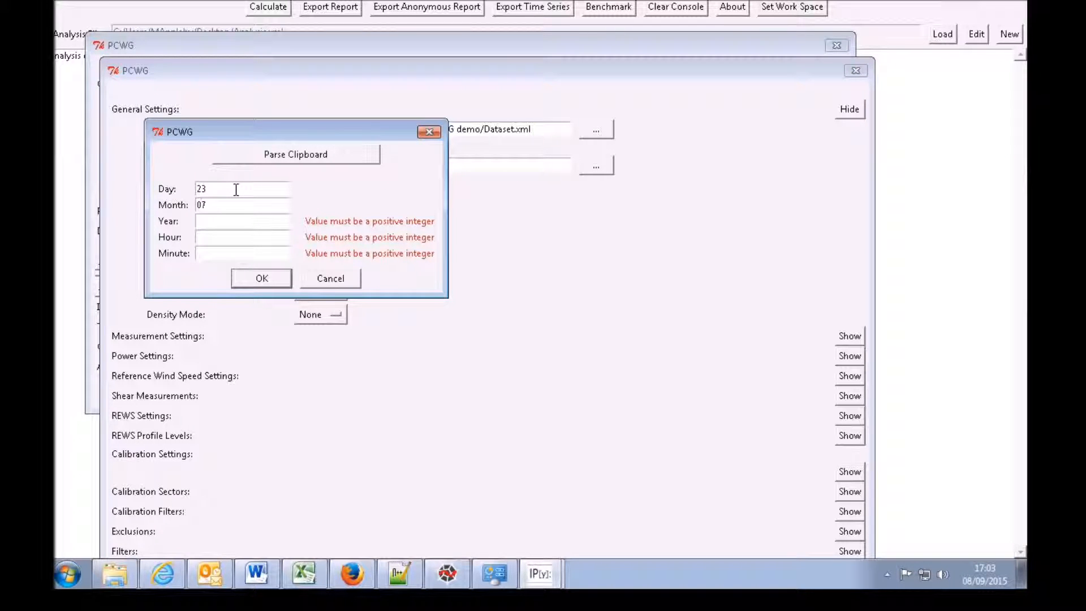
type("2012")
key("Tab")
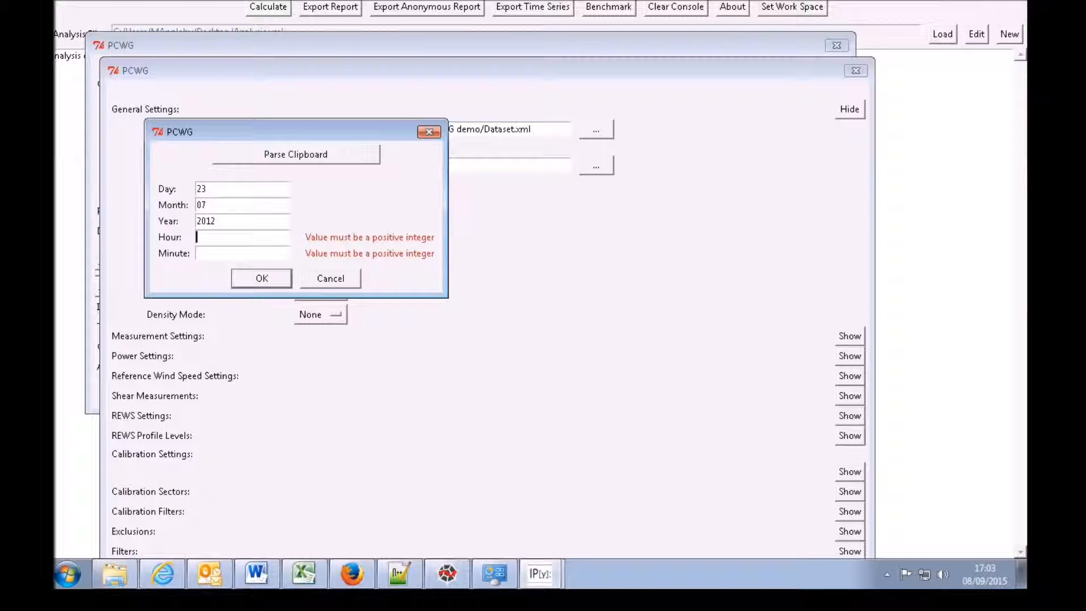
type("15")
key("Tab")
type("30")
key("Return")
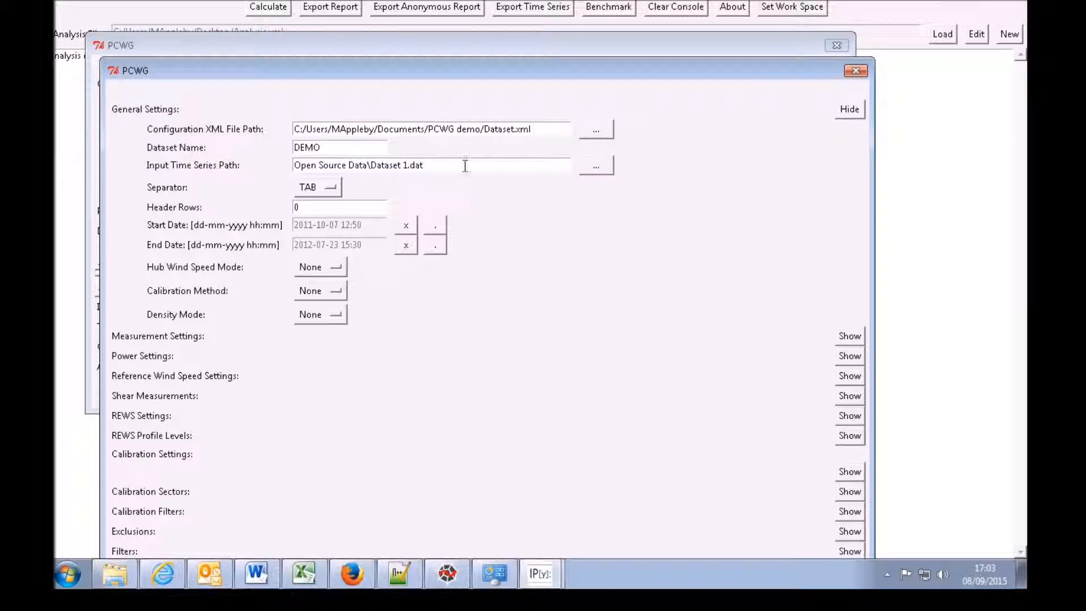
Set both the hub wind speed mode and the density mode to Specified.
left_click(302, 271)
left_click(324, 317)
left_click(323, 316)
left_click(338, 351)
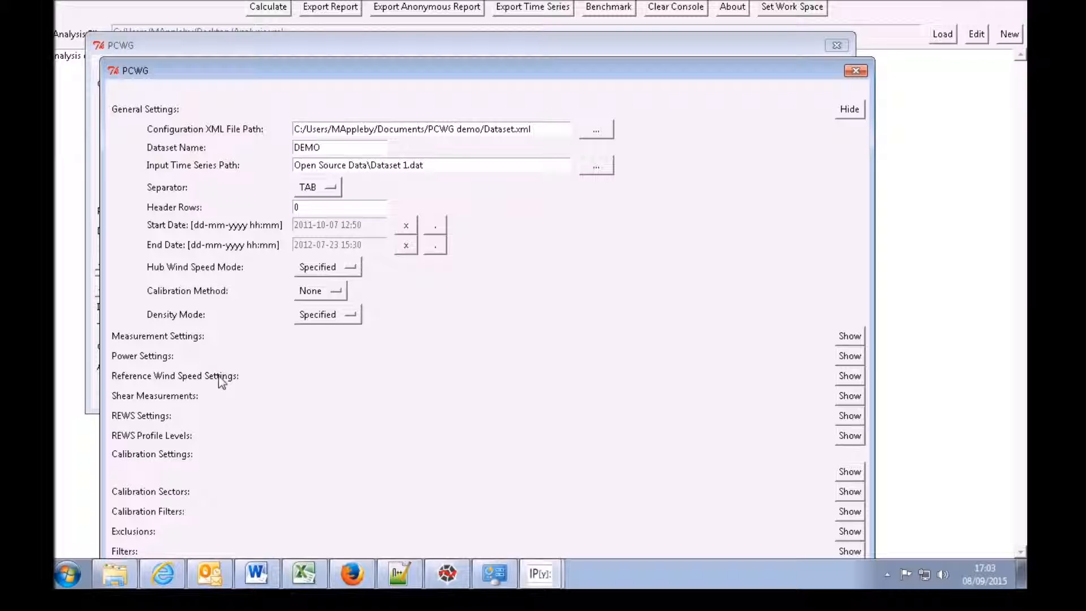
Collapse the general settings and set the measurement date format to %d/%m/%Y %H:%M.
left_click(845, 111)
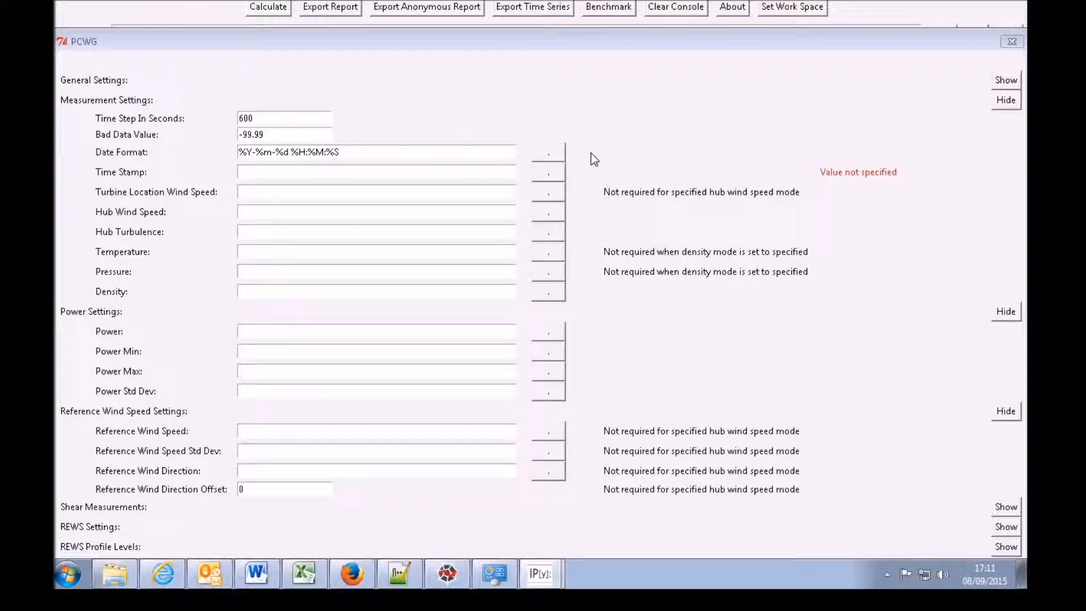
left_click(556, 154)
left_click(313, 127)
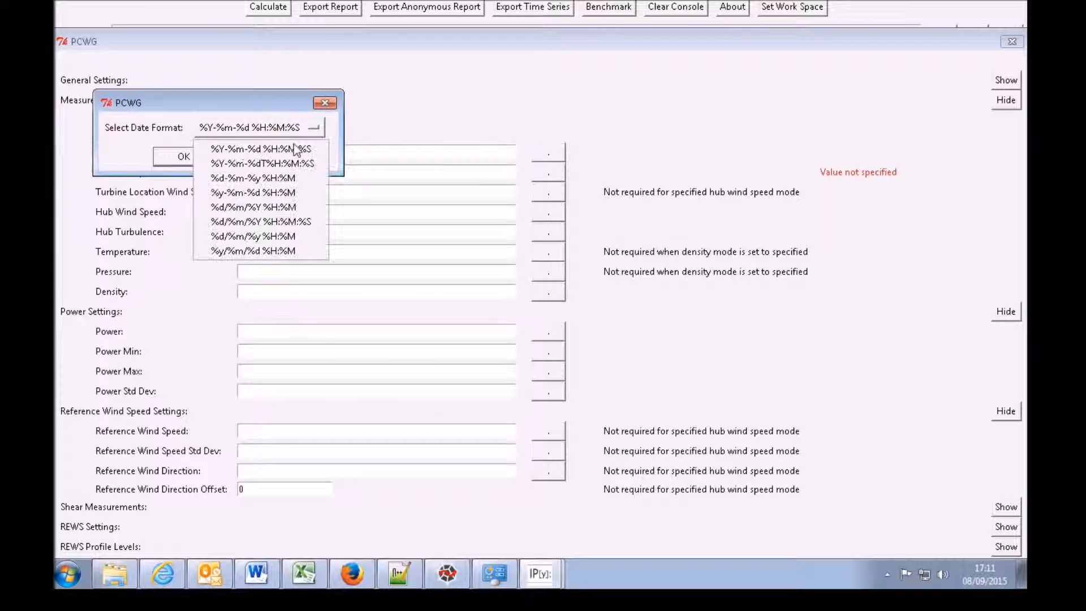
left_click(274, 208)
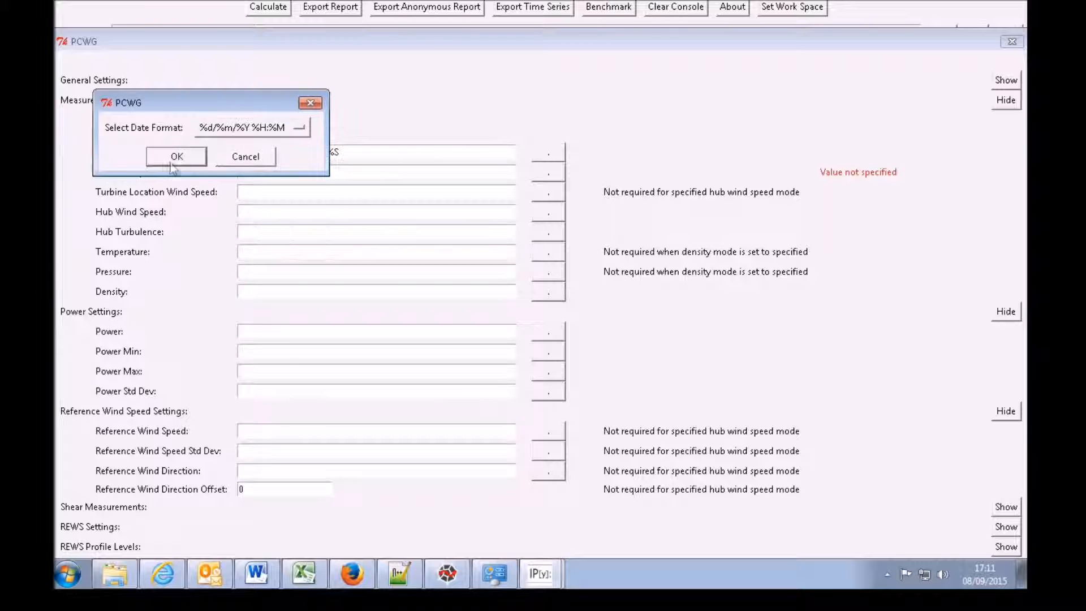
left_click(170, 161)
Assign the TimeStamp column to the Time Stamp measurement setting.
left_click(328, 172)
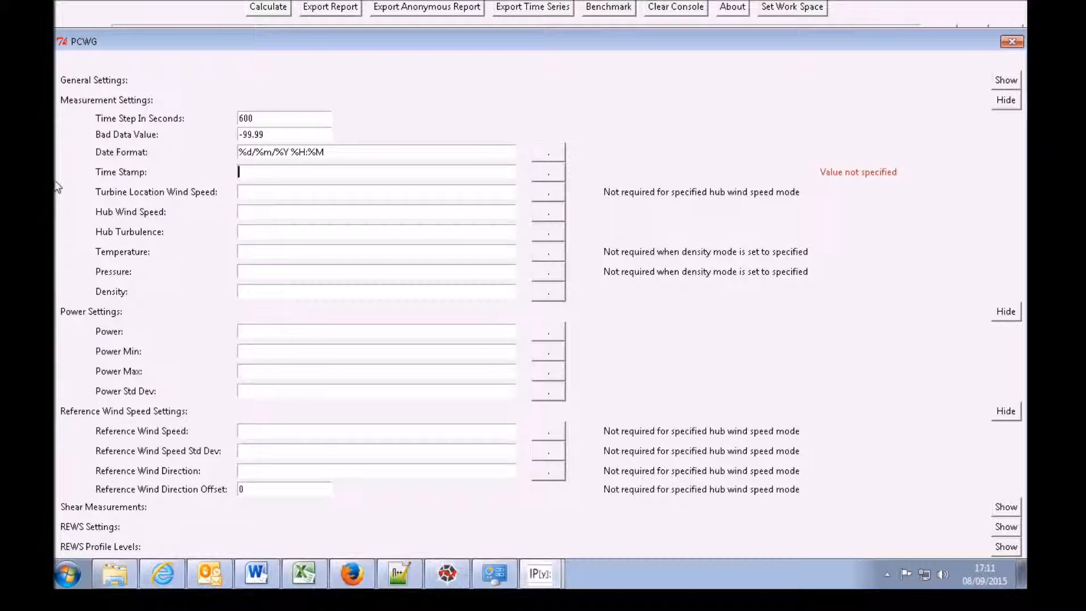
left_click(547, 173)
left_click(203, 127)
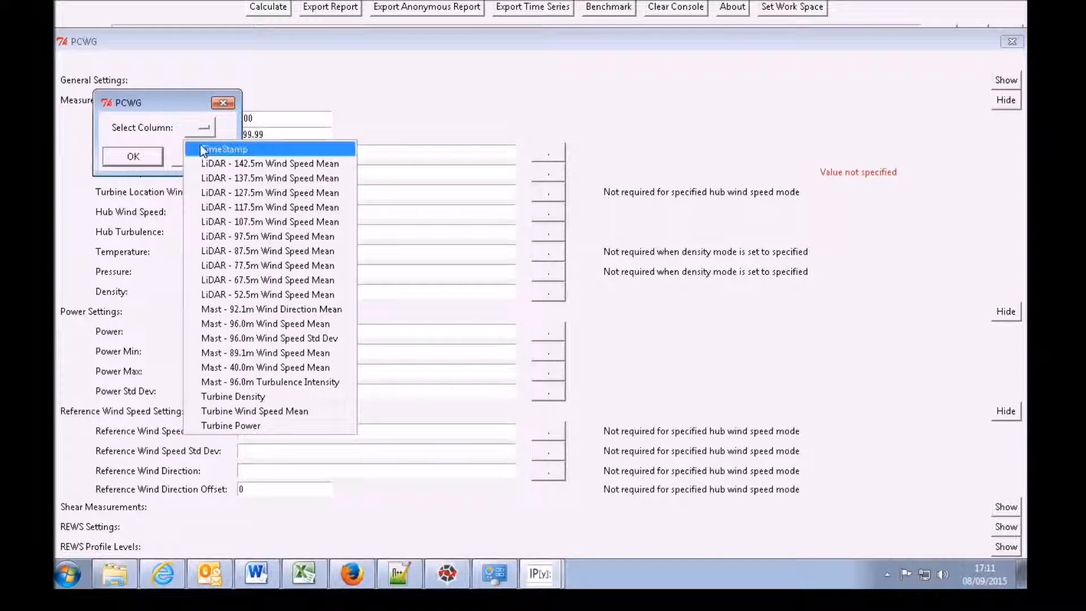
left_click(204, 148)
left_click(148, 156)
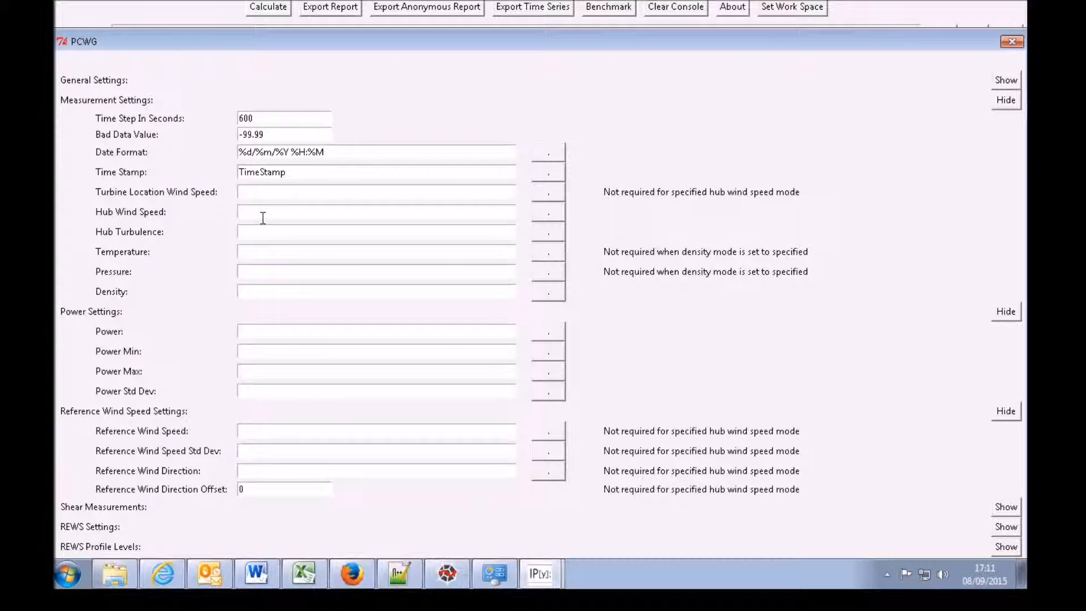
Assign the Mast - 96.0m Wind Speed Mean column to the Hub Wind Speed measurement setting.
left_click(562, 221)
left_click(209, 129)
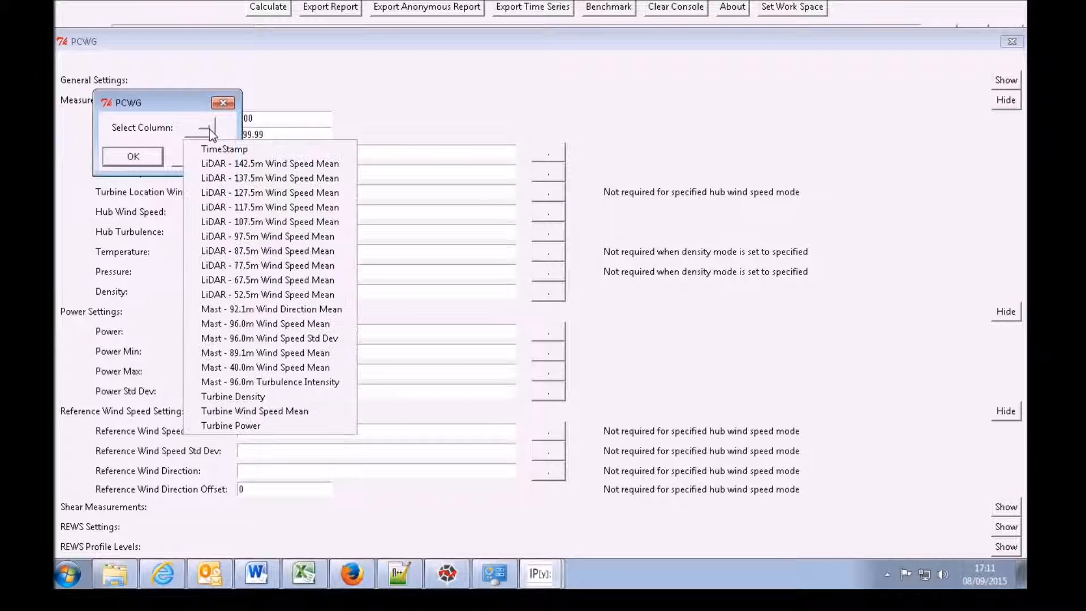
left_click(272, 325)
left_click(189, 157)
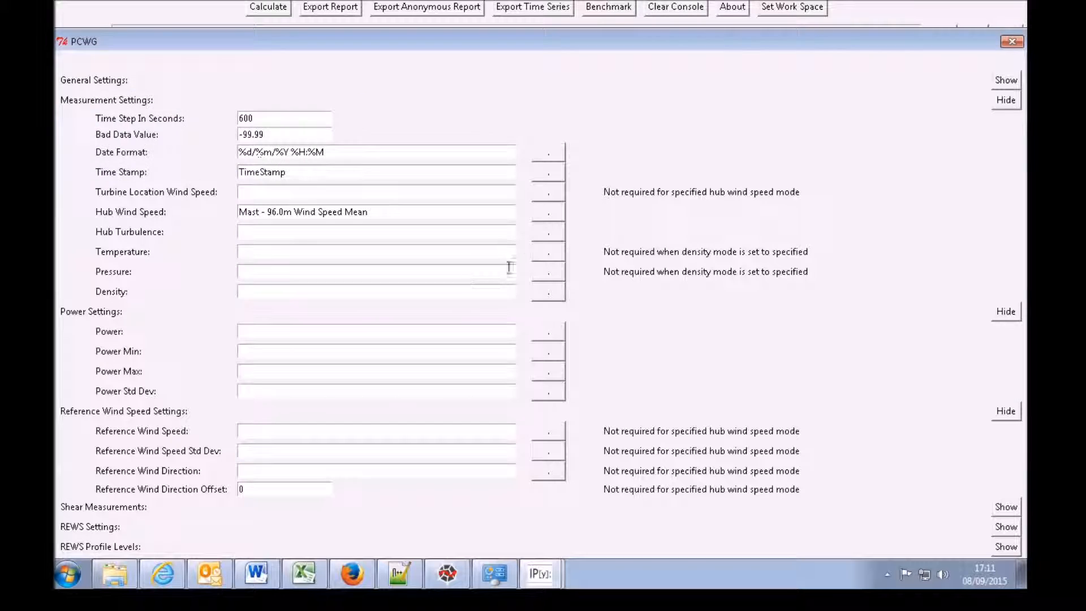
Assign the Mast - 96.0m Turbulence Intensity column to the Hub Turbulence measurement setting.
left_click(544, 234)
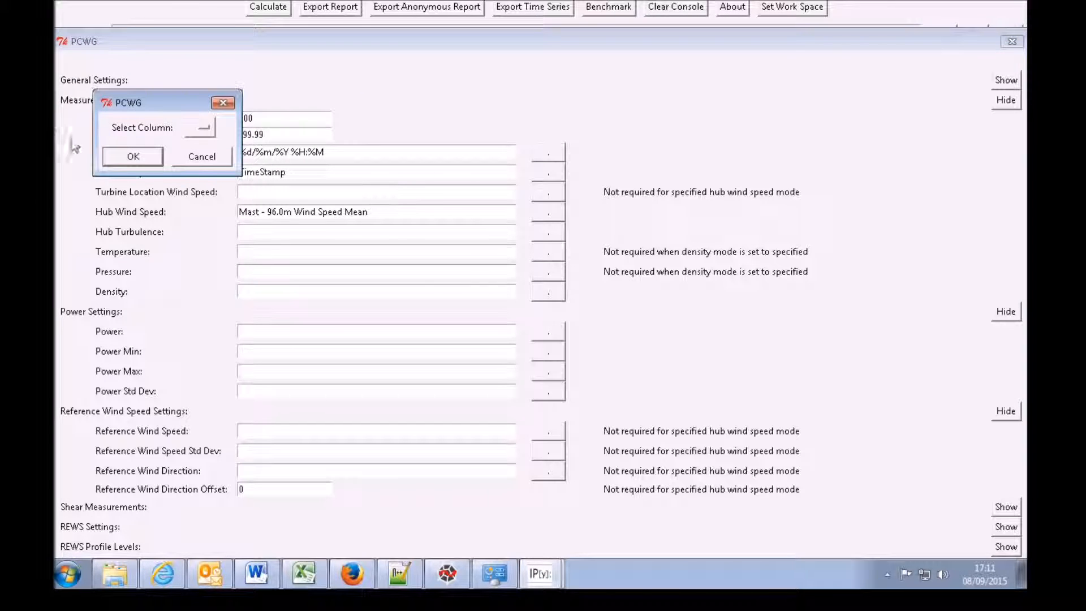
left_click(201, 129)
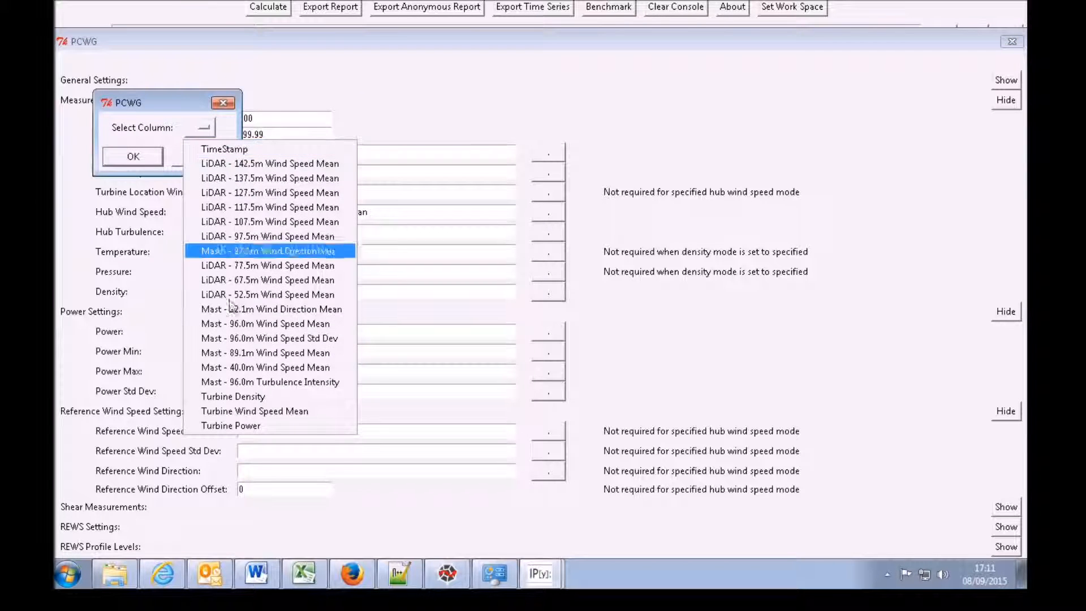
left_click(262, 382)
left_click(190, 156)
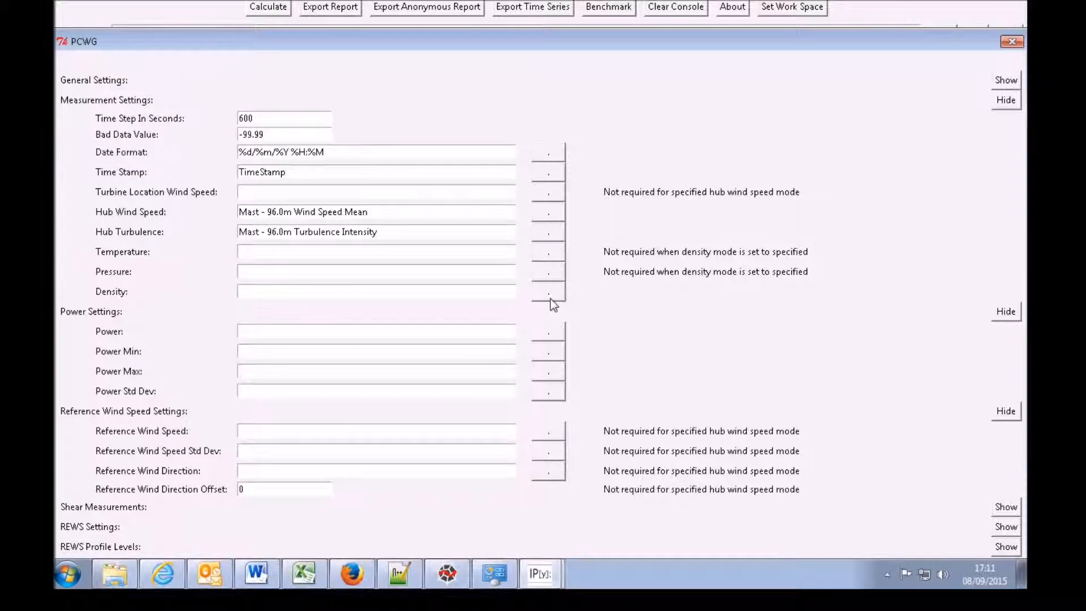
Assign the Turbine Density column to the Density measurement setting.
left_click(549, 294)
left_click(186, 128)
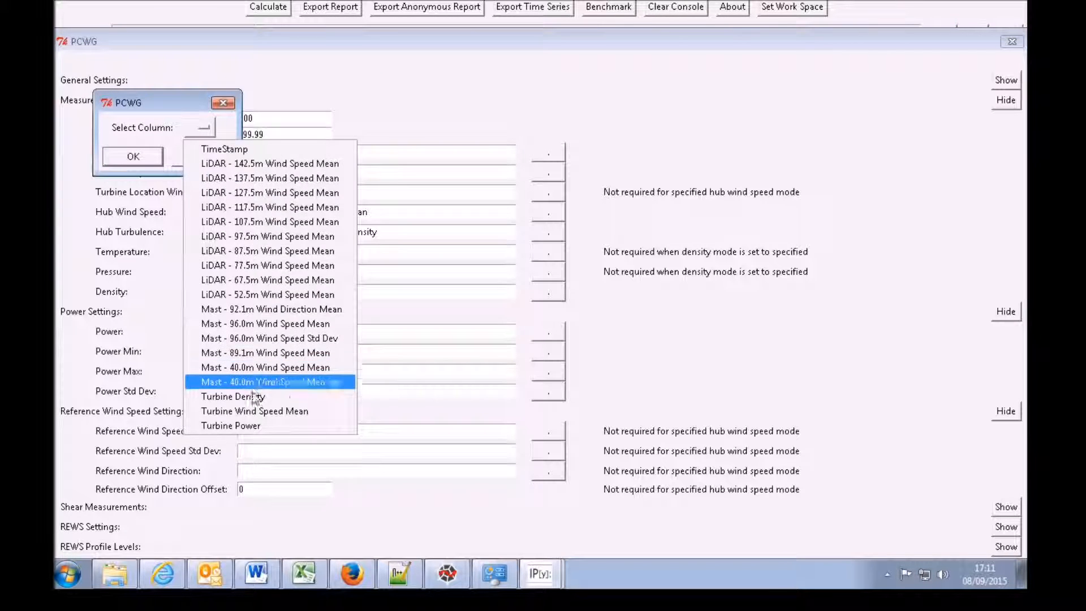
left_click(238, 394)
left_click(136, 156)
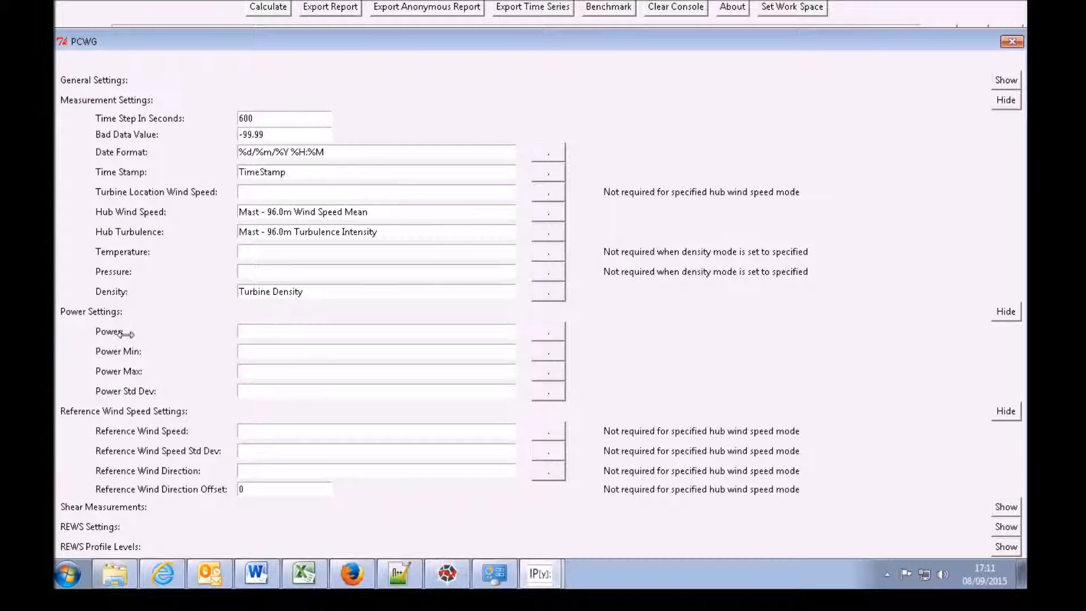
Assign the Turbine Power column to the Power entry in the power settings.
left_click(547, 333)
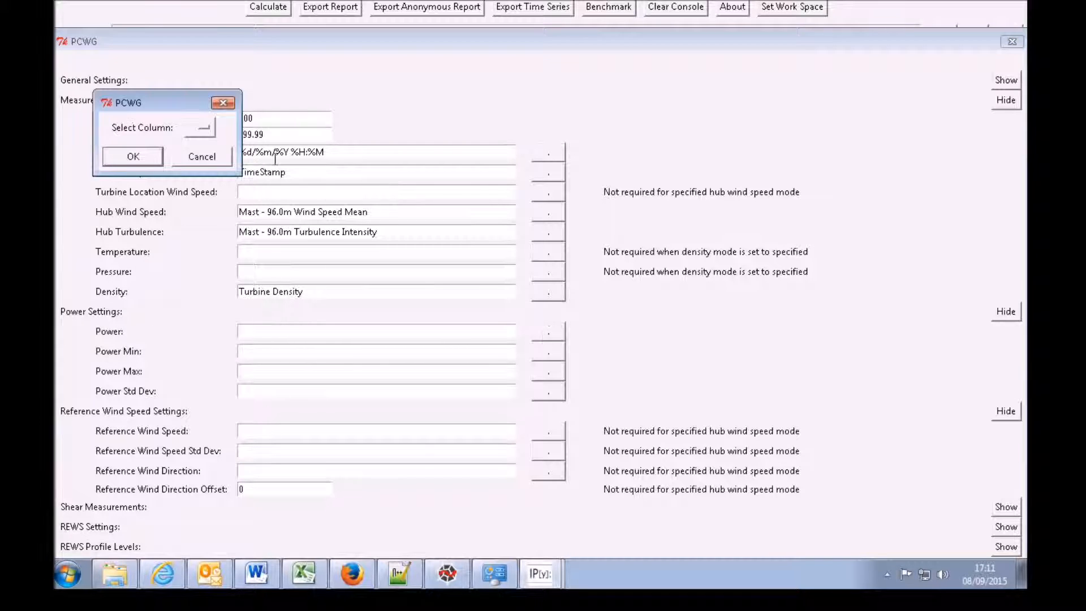
left_click(195, 128)
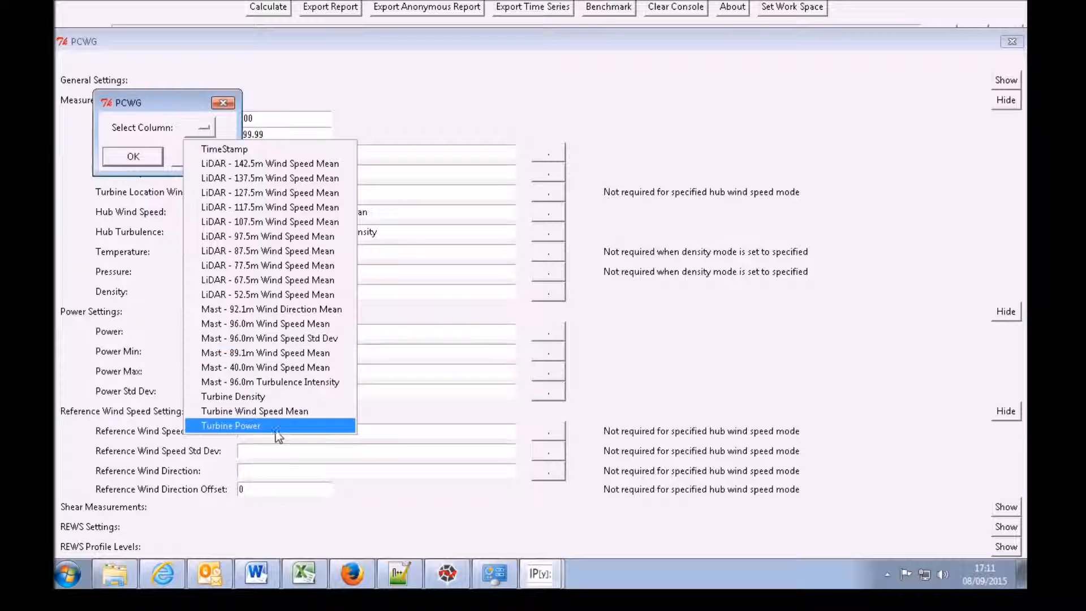
left_click(277, 426)
left_click(143, 157)
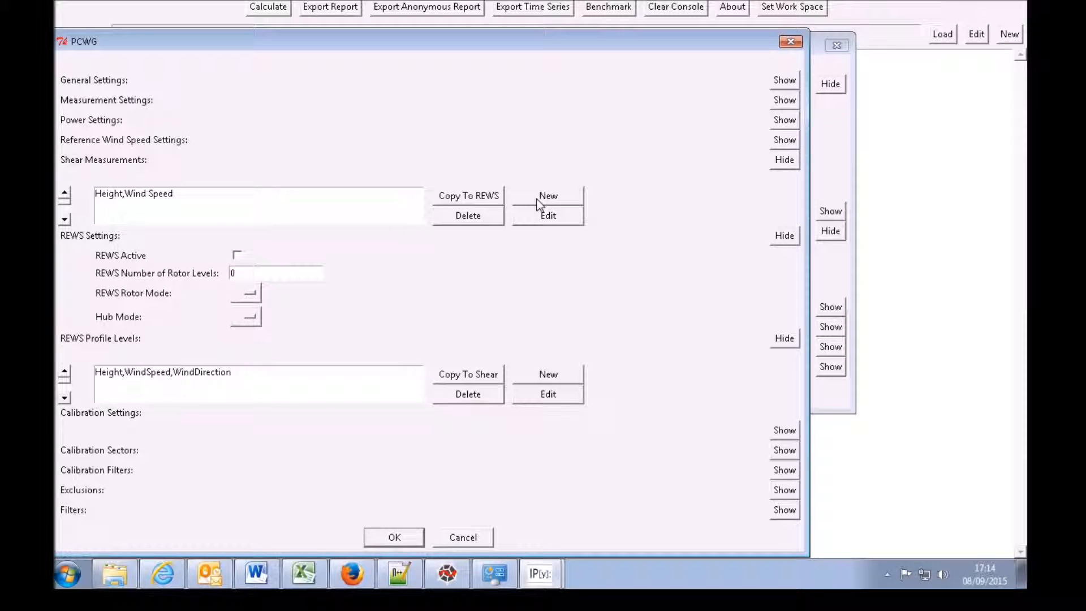
Add a shear measurement at height 40.0 using the Mast - 40.0m Wind Speed Mean column.
left_click(537, 203)
left_click_drag(229, 139, 161, 144)
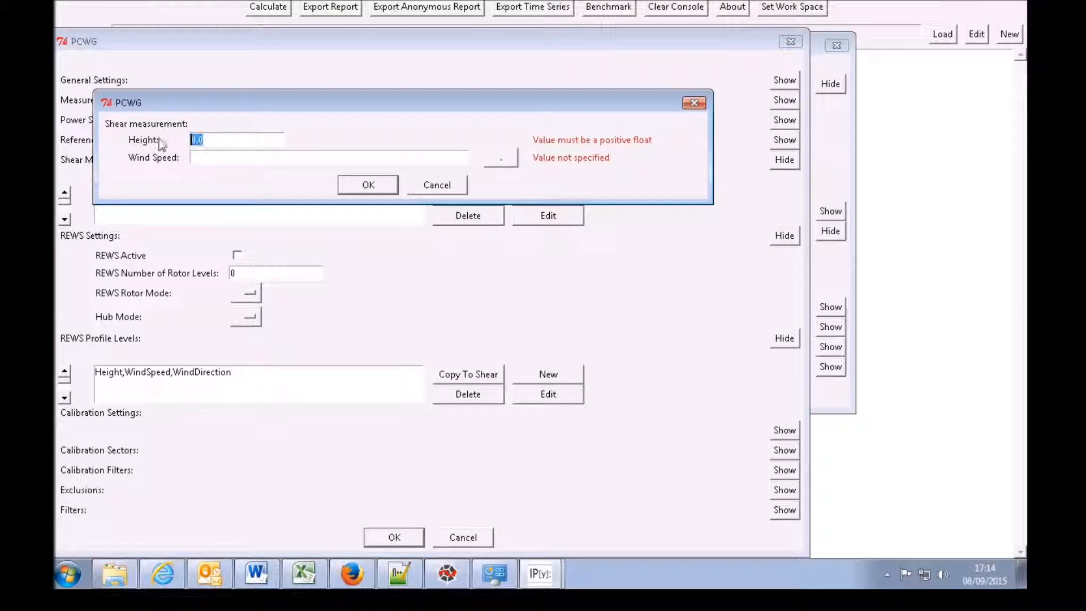
type("40.0")
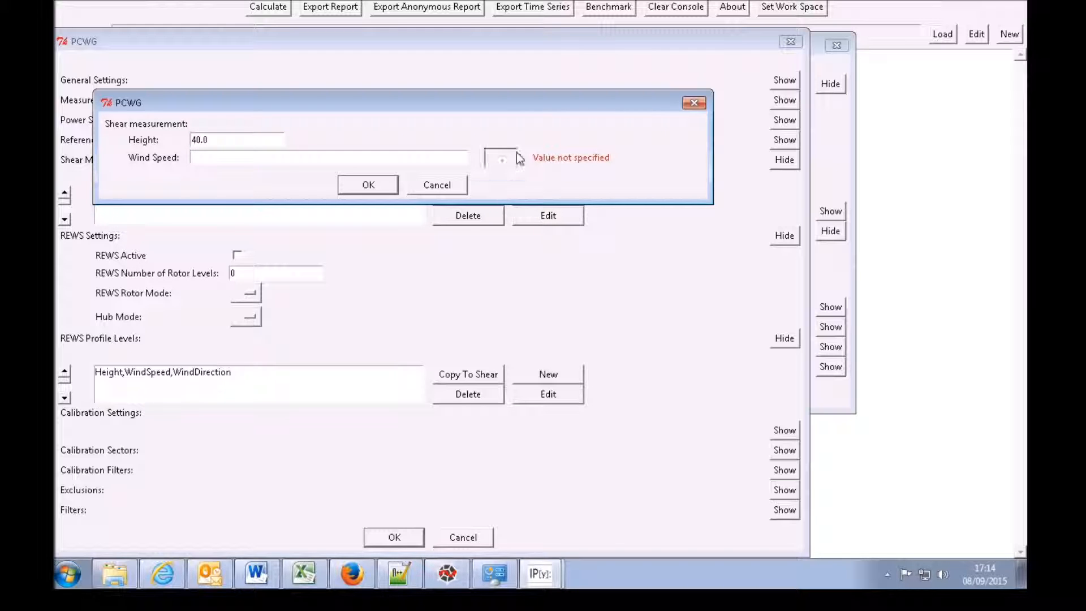
left_click(518, 158)
left_click(247, 188)
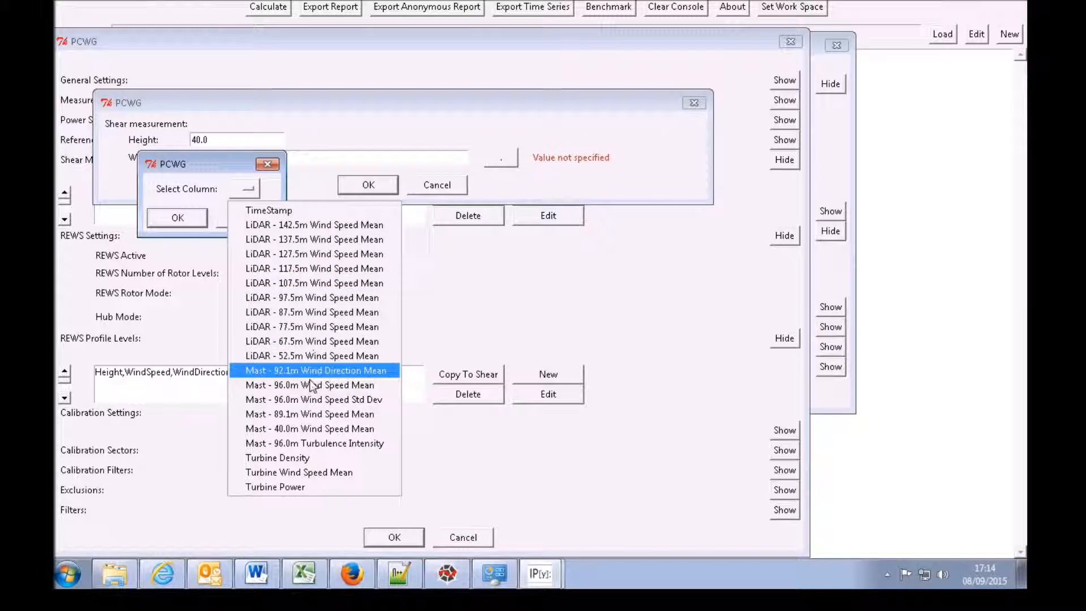
left_click(340, 428)
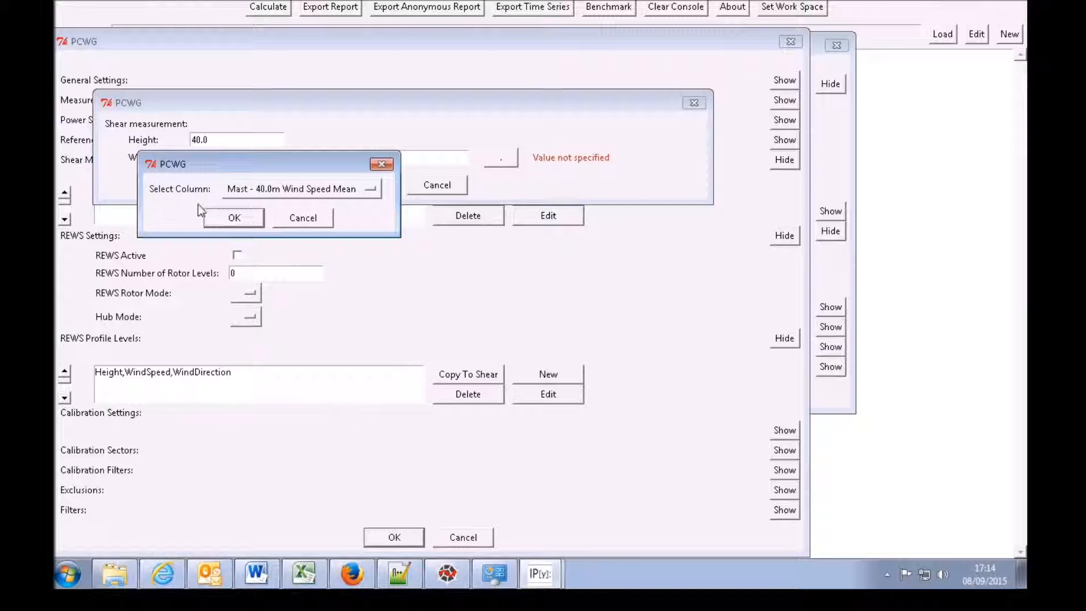
left_click(226, 219)
left_click(362, 185)
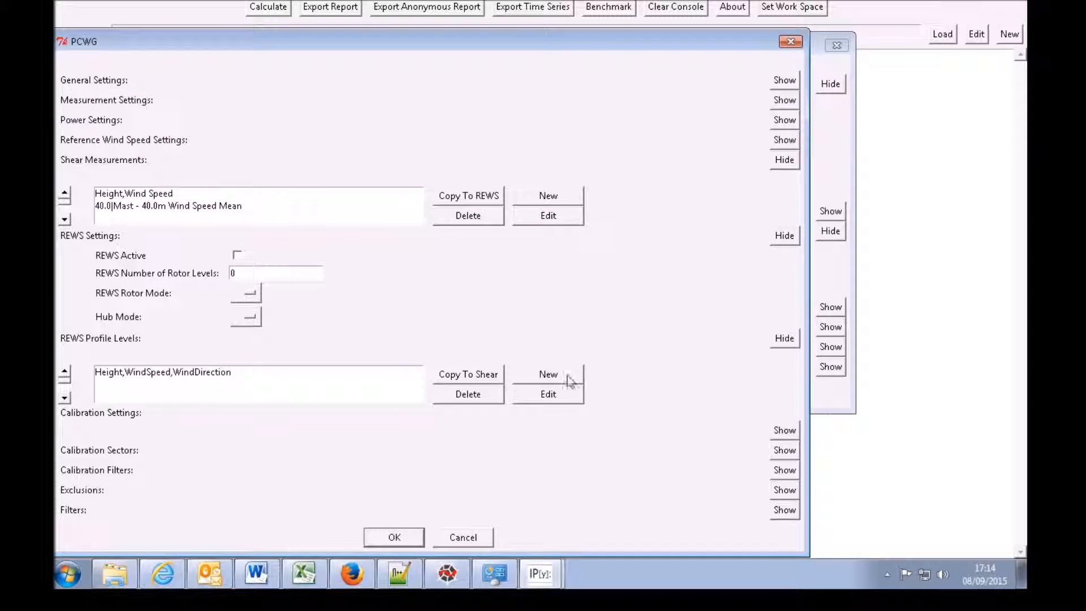
left_click(548, 375)
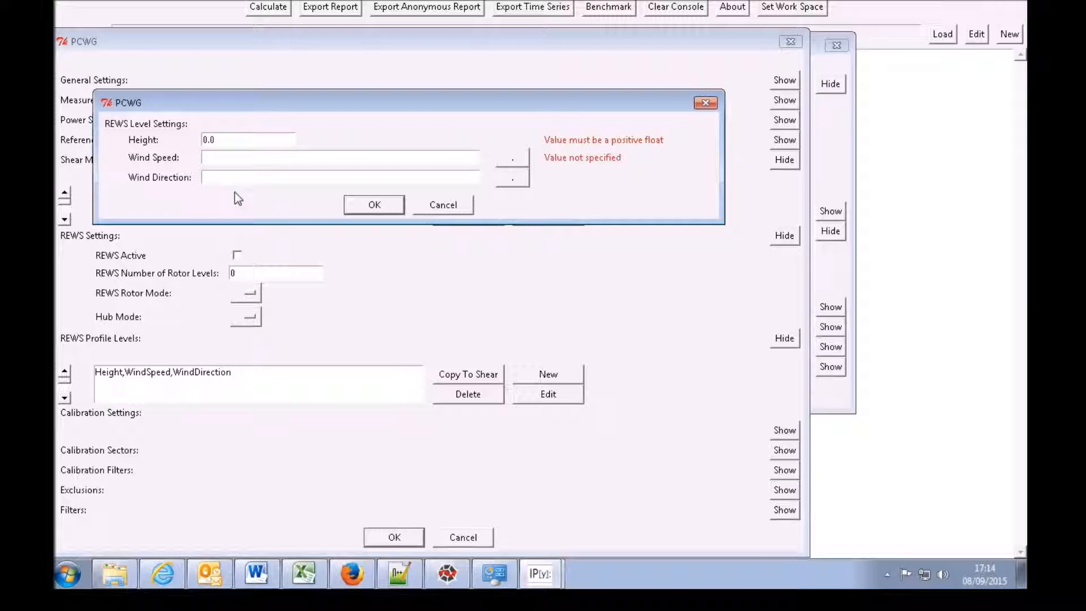
left_click(207, 177)
left_click(450, 209)
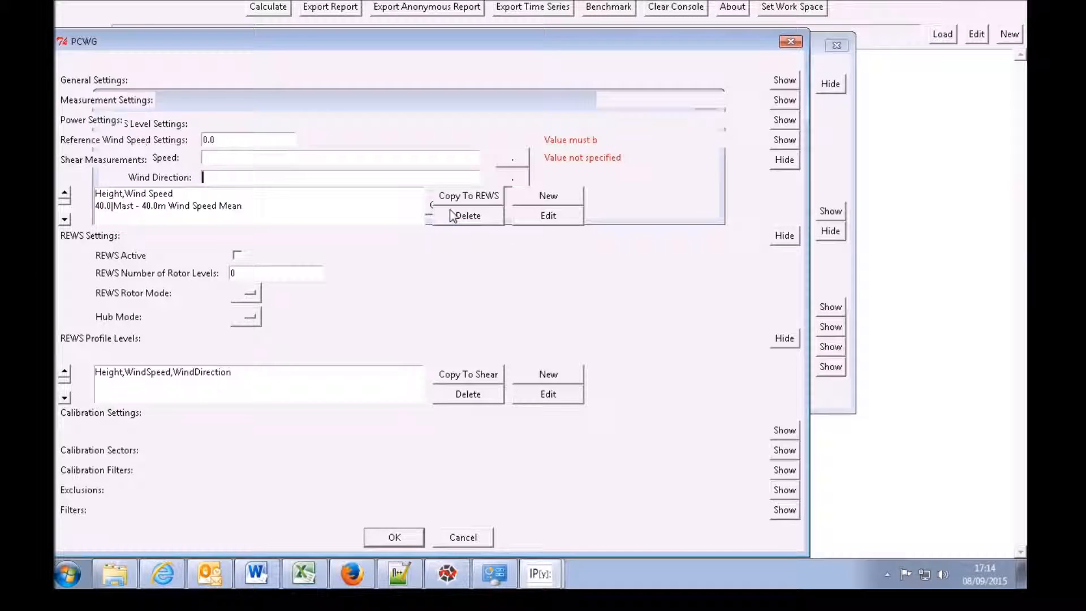
Add a shear measurement at height 89.1 using the Mast - 89.1m Wind Speed Mean column.
left_click(548, 196)
left_click_drag(207, 140, 115, 122)
type("89.1")
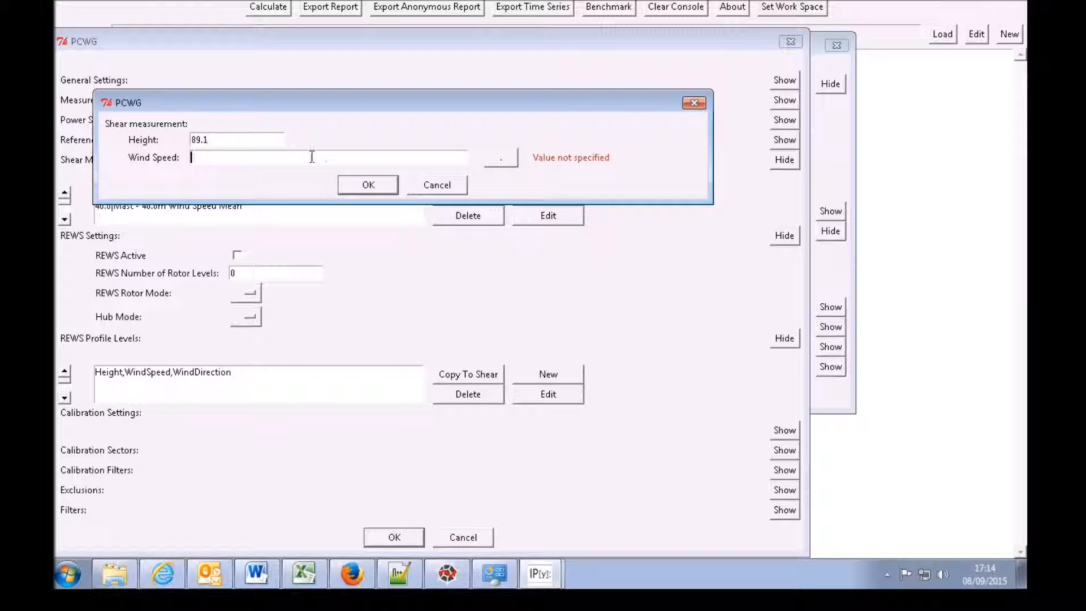
left_click(501, 159)
left_click(247, 189)
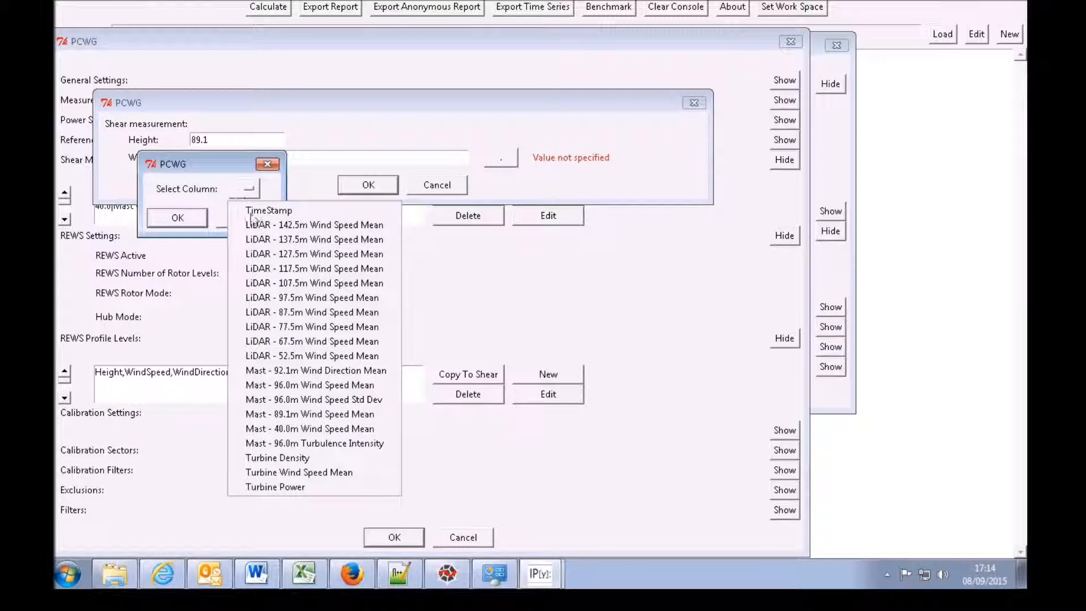
left_click(278, 413)
left_click(229, 217)
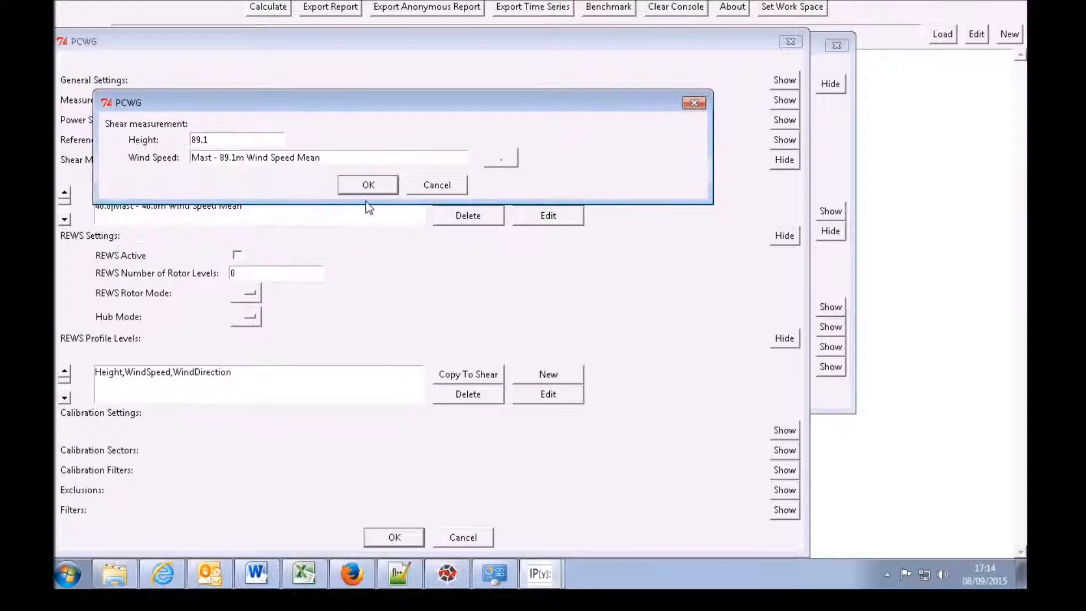
left_click(373, 186)
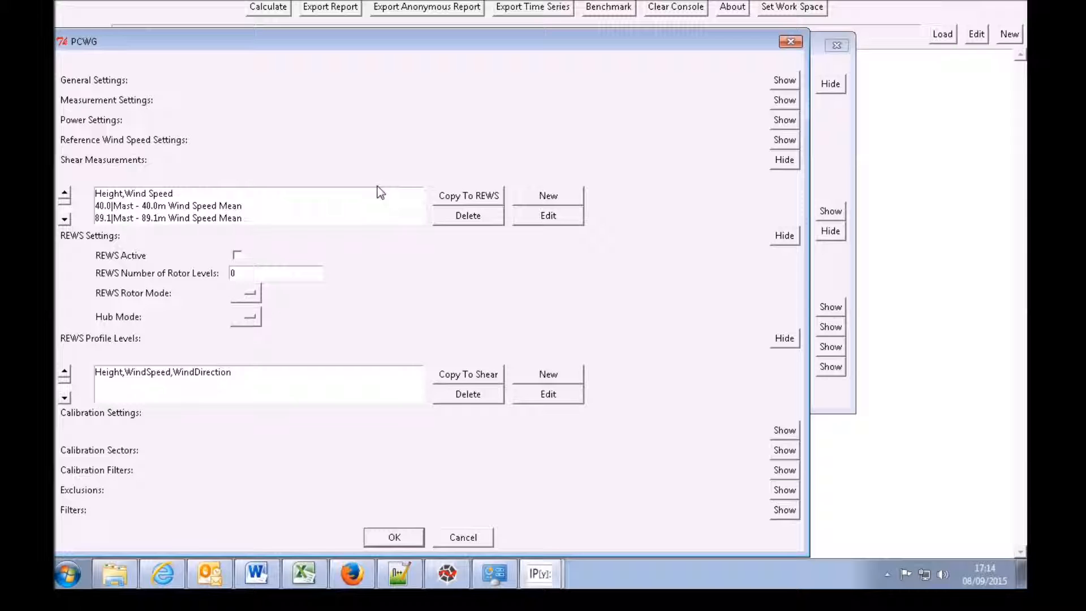
Open the 40.0 m shear measurement to check its height and wind speed column, and close it.
left_click(226, 206)
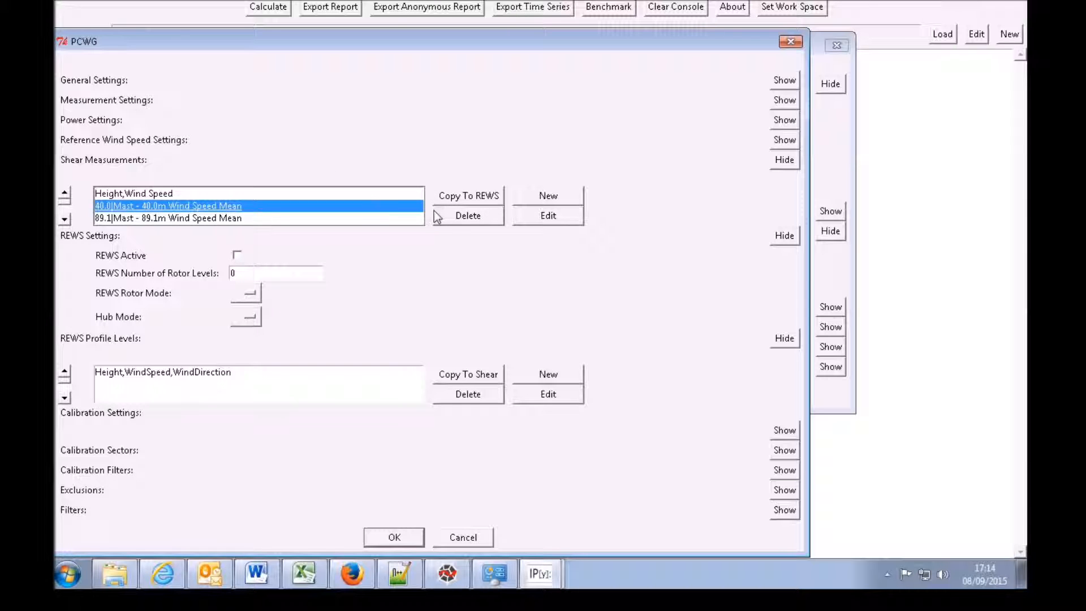
left_click(522, 216)
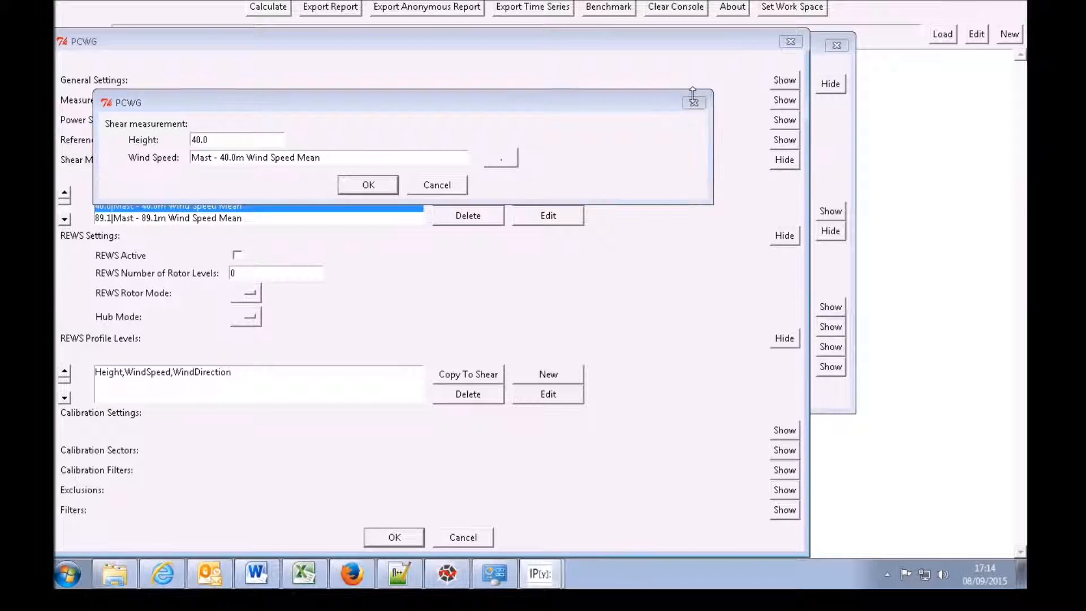
left_click(370, 182)
Copy the shear measurements into the REWS profile levels and select the 89.1 m level.
left_click(447, 196)
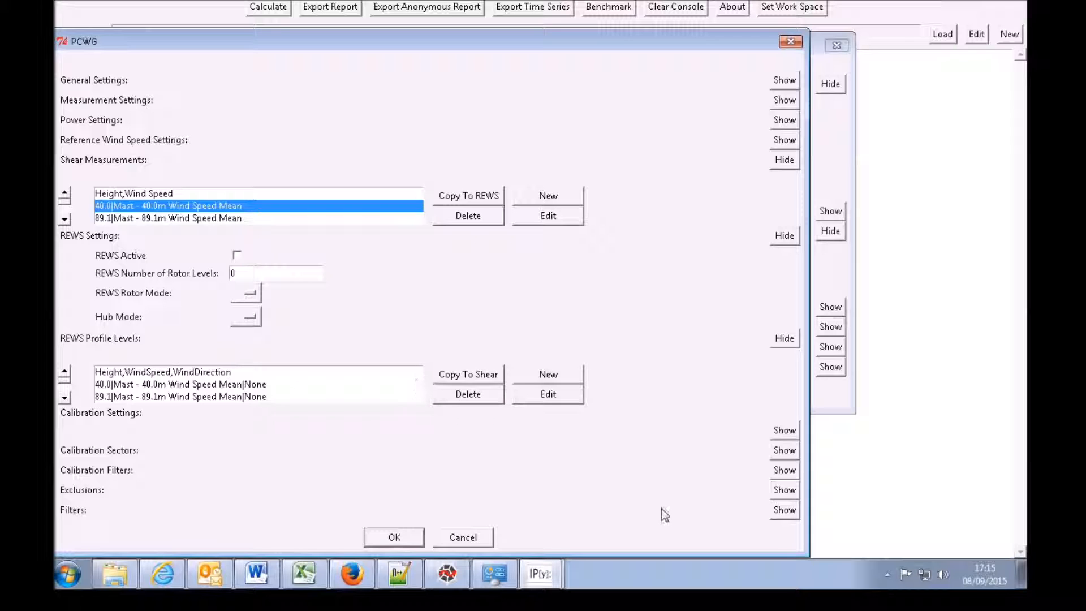
left_click(237, 397)
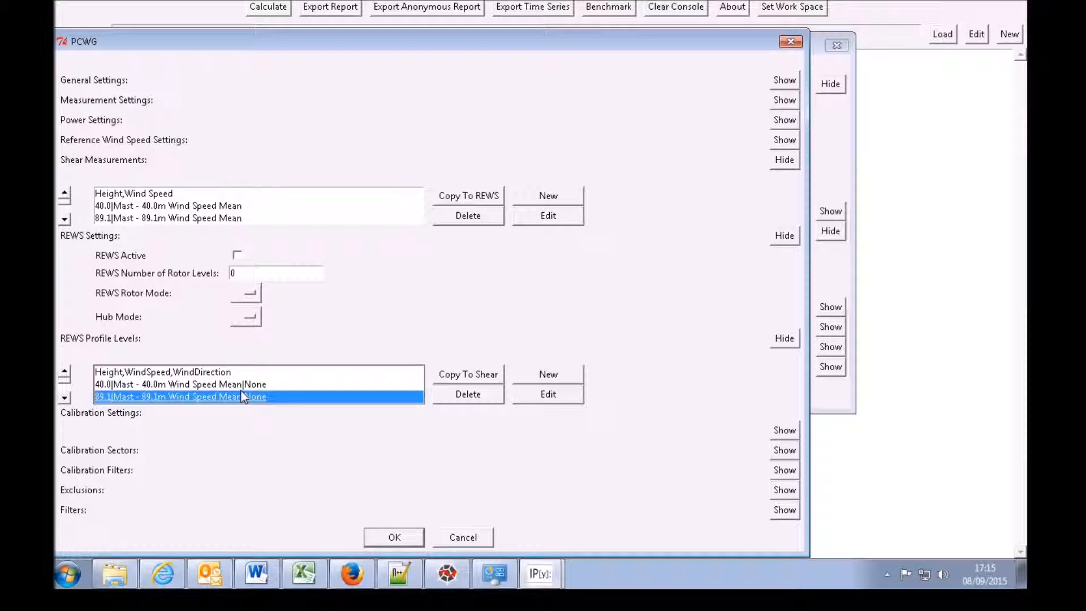
Activate REWS and set its number of rotor levels to 9.
left_click(237, 255)
left_click(241, 274)
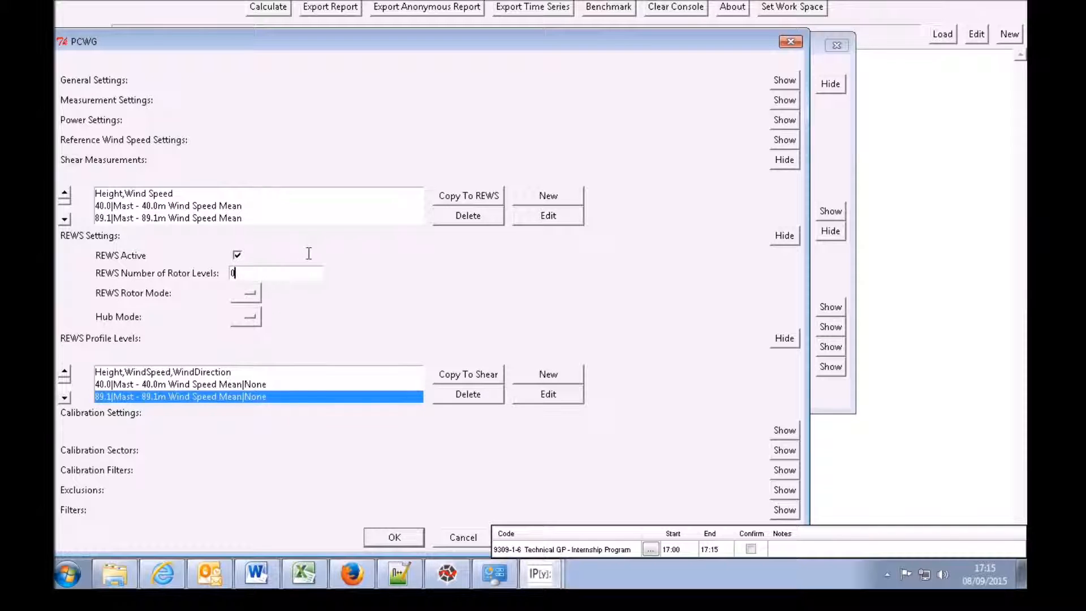
key("BackSpace")
type("9")
Choose a REWS rotor mode and open the hub mode choices.
left_click(248, 293)
left_click(271, 327)
left_click(253, 320)
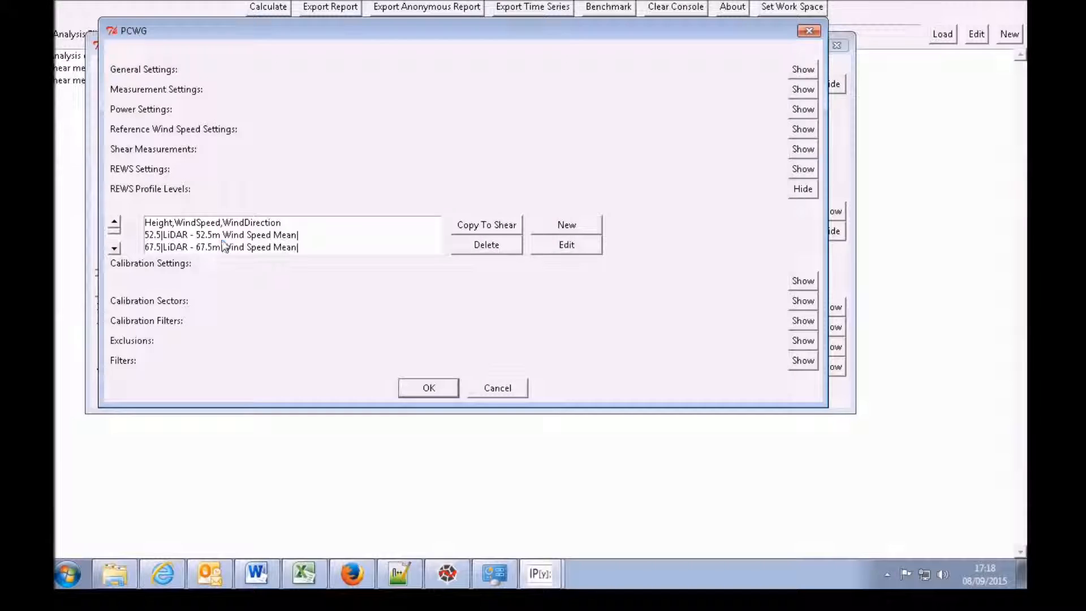
Examine the LiDAR wind speed entries in the REWS profile levels from 52.5 m up to 142.5 m, and collapse the section.
left_click(222, 240)
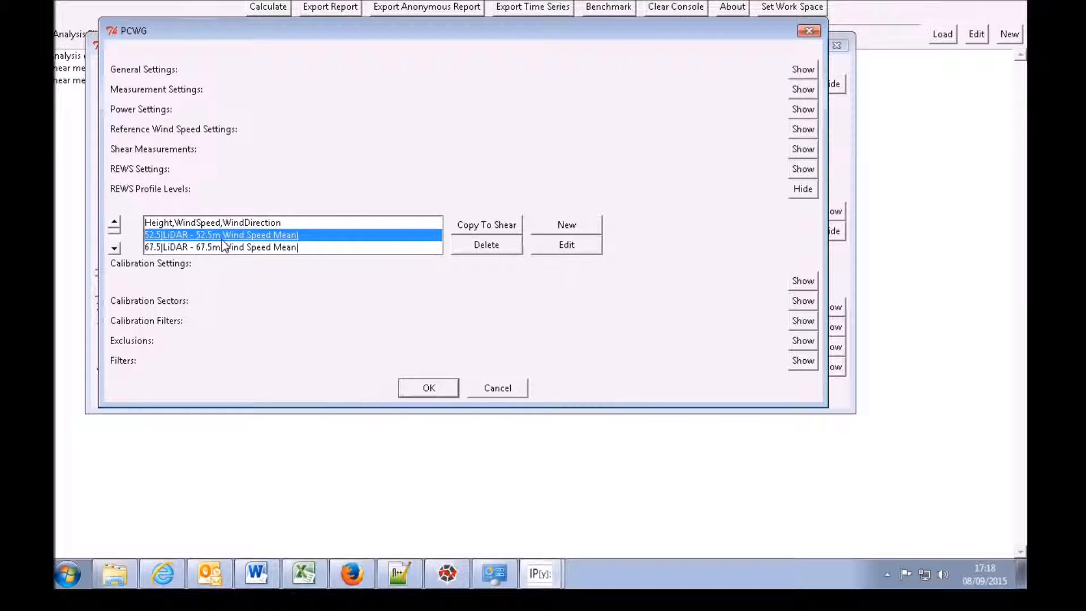
left_click(222, 243)
key("Down")
key("Down")
key("Down")
key("Down")
key("Down")
key("Down")
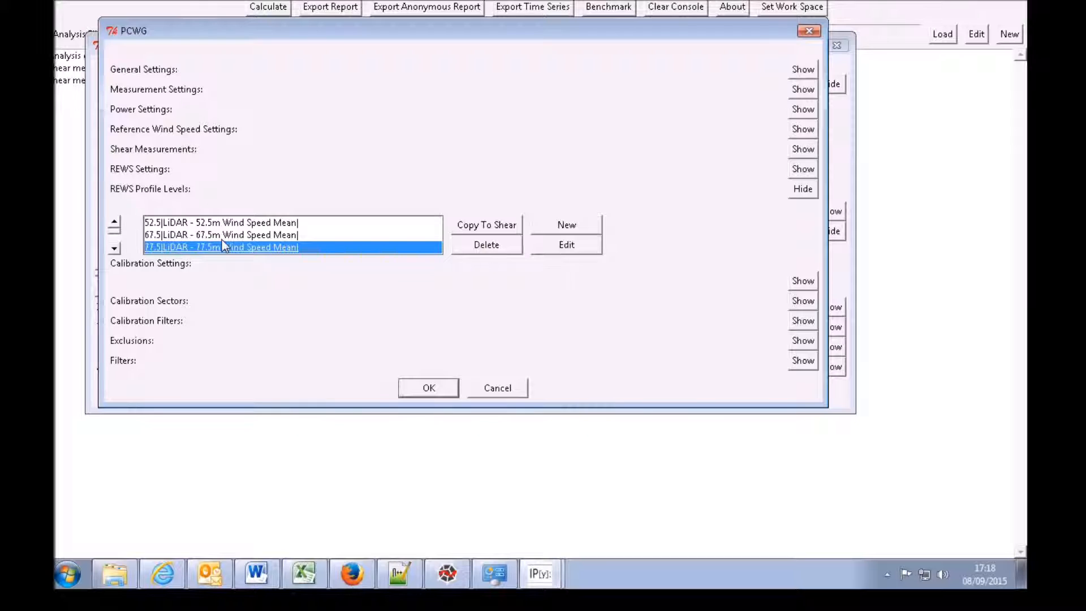
key("Up")
key("Up")
key("Up")
key("Up")
key("Up")
key("Up")
key("Up")
key("Up")
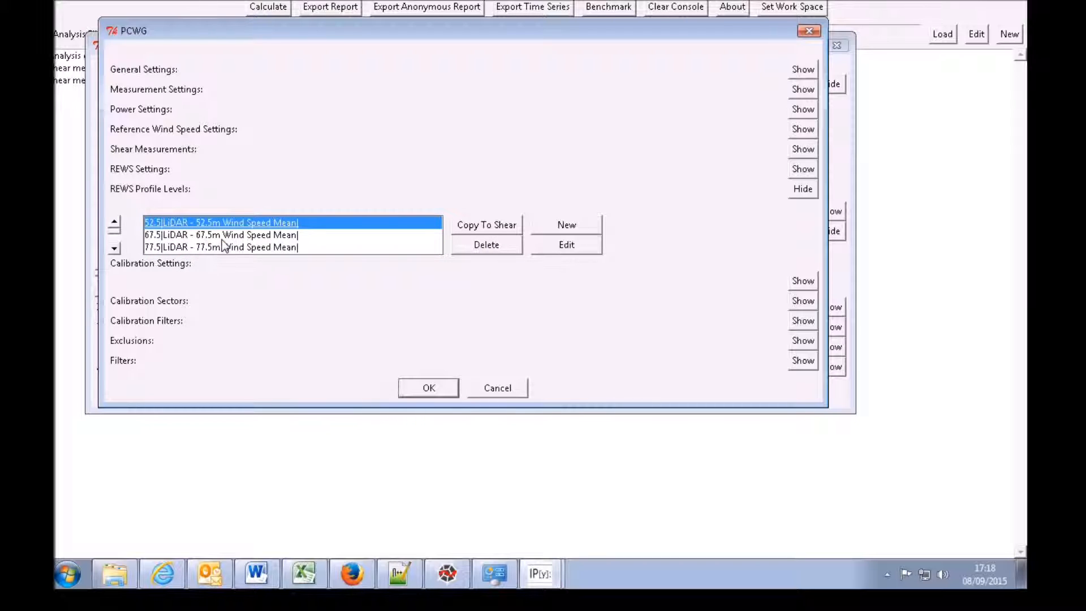
key("Up")
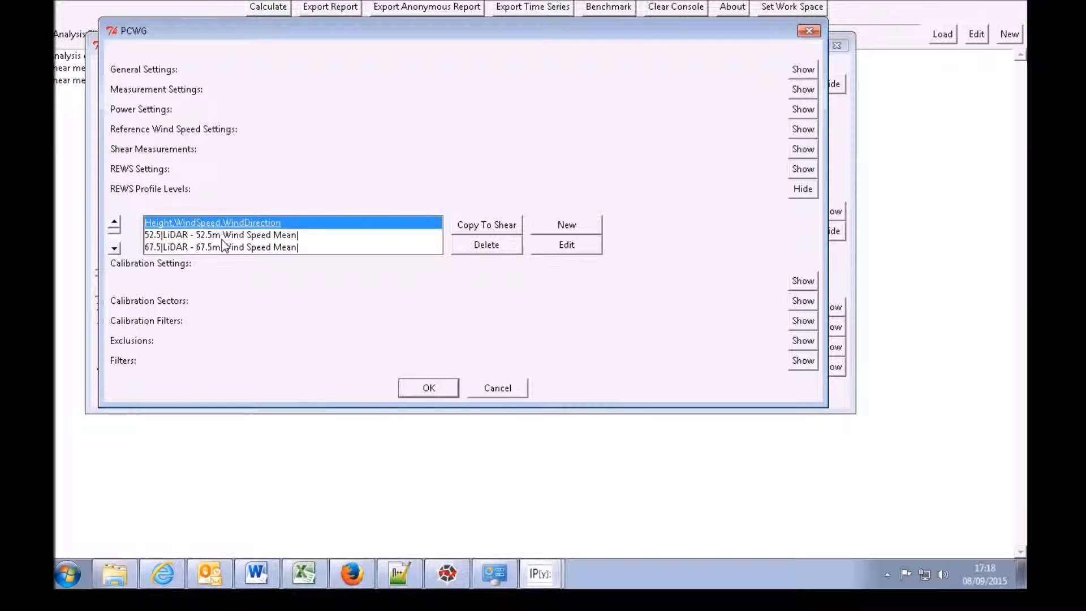
key("Down")
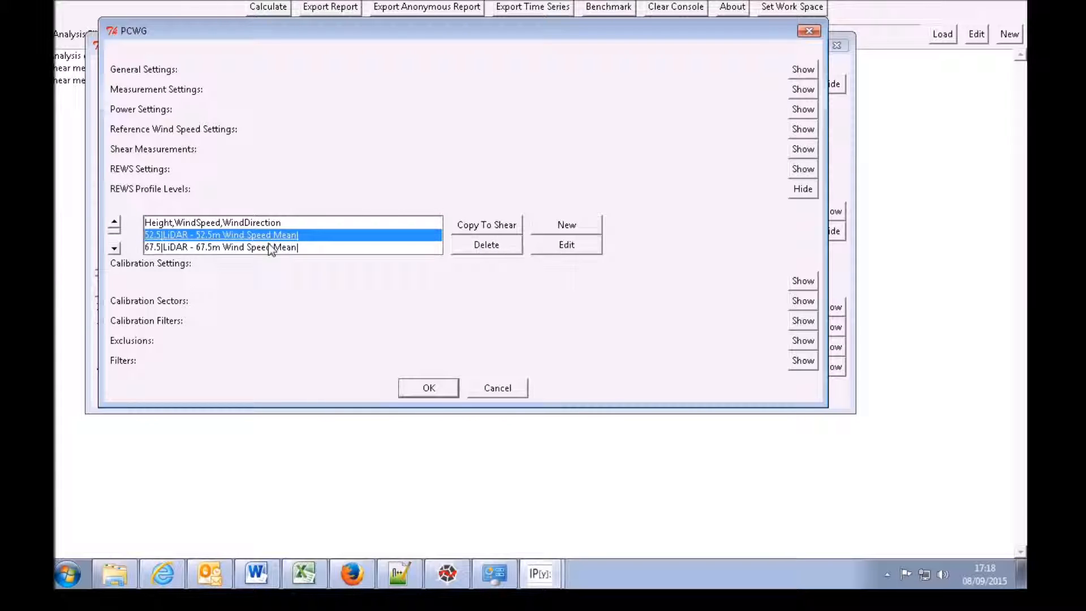
key("Down")
key("Down")
key("Down")
key("Down")
key("Down")
key("Down")
key("Down")
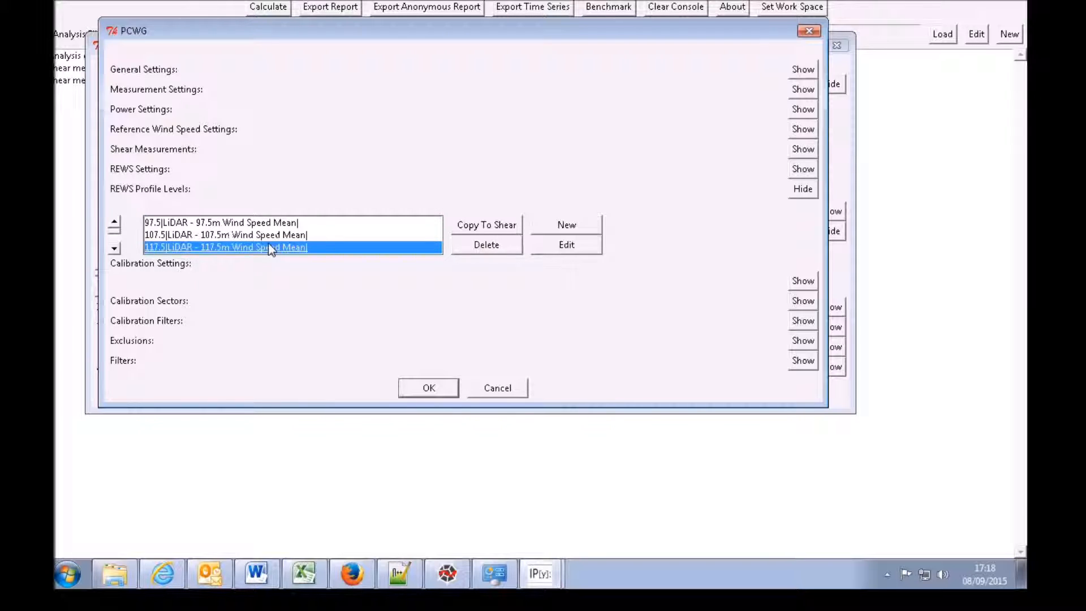
key("Down")
key("Down")
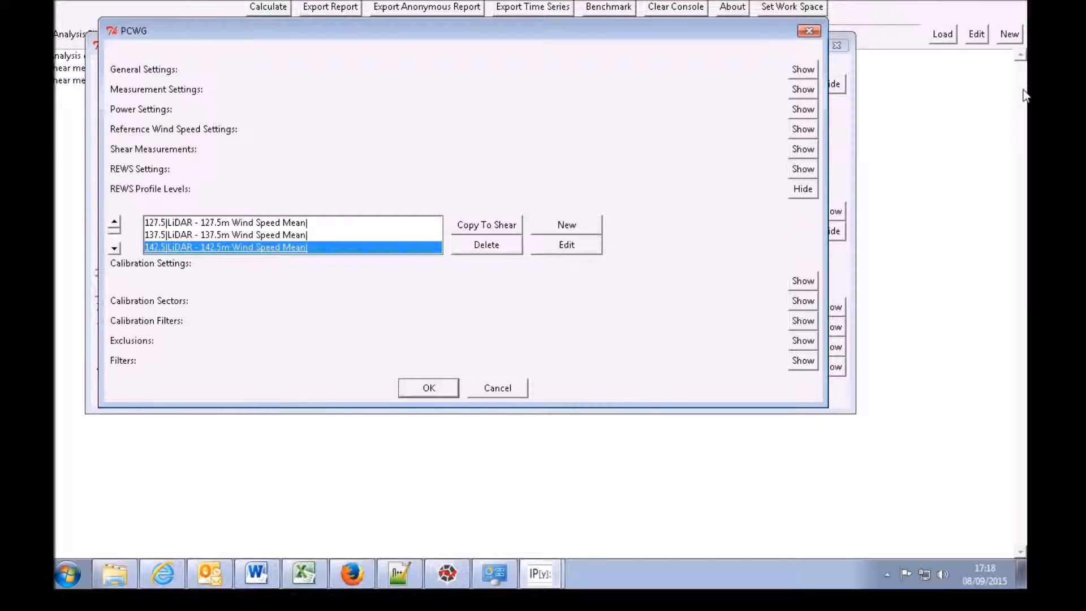
left_click(803, 190)
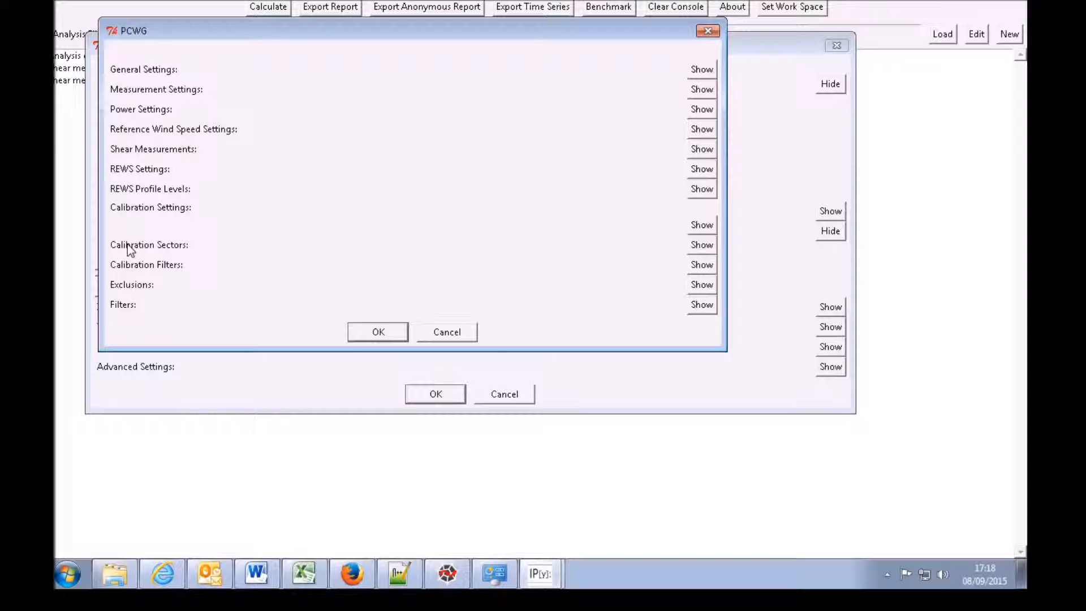
Examine the calibration settings and the date entry form for the calibration start date without entering a date.
left_click(699, 224)
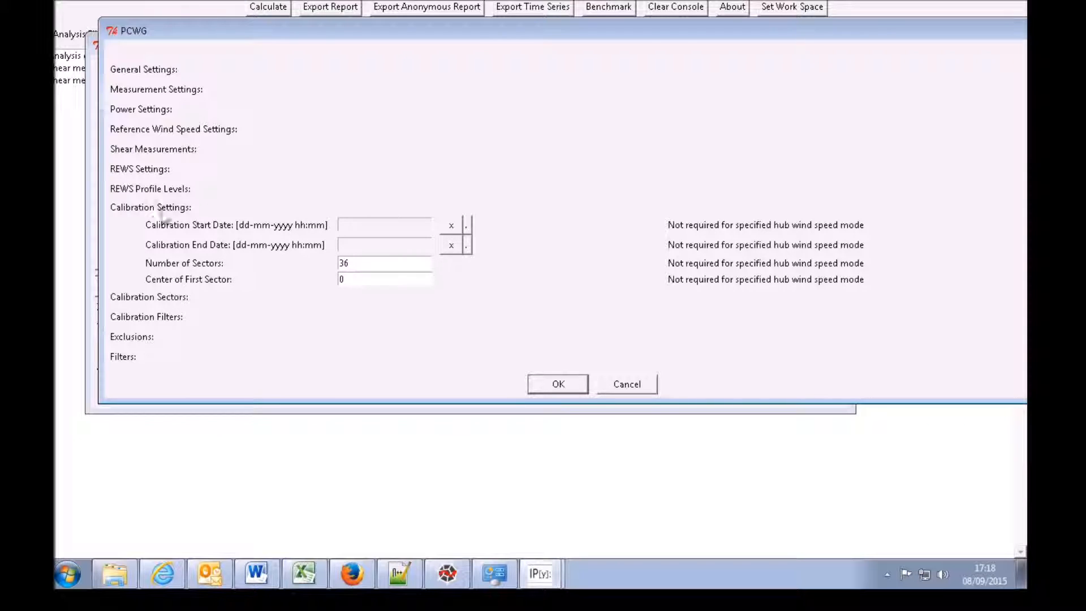
left_click(468, 225)
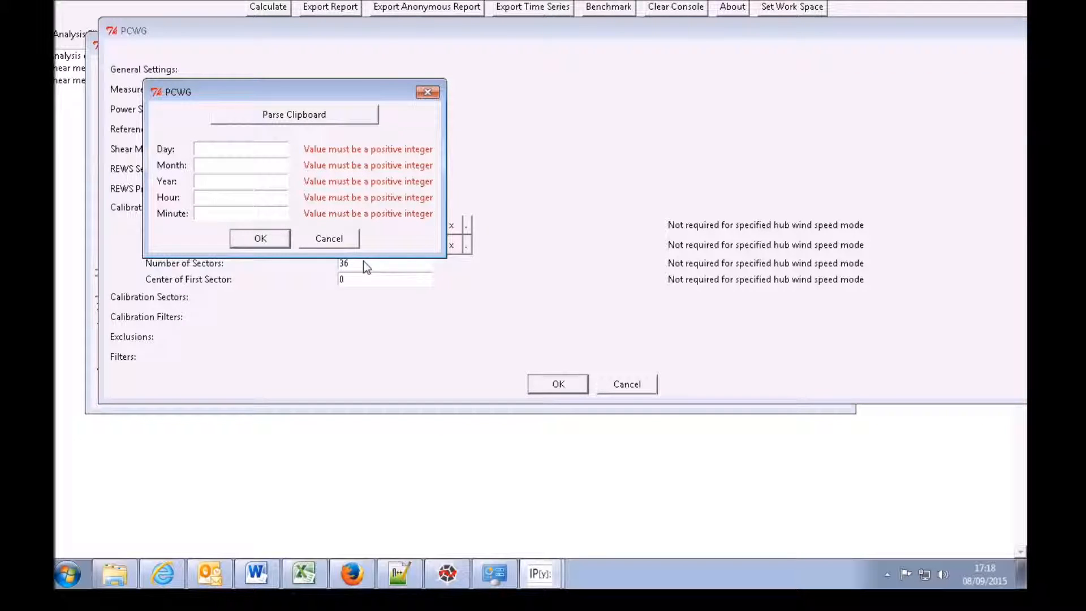
left_click(343, 241)
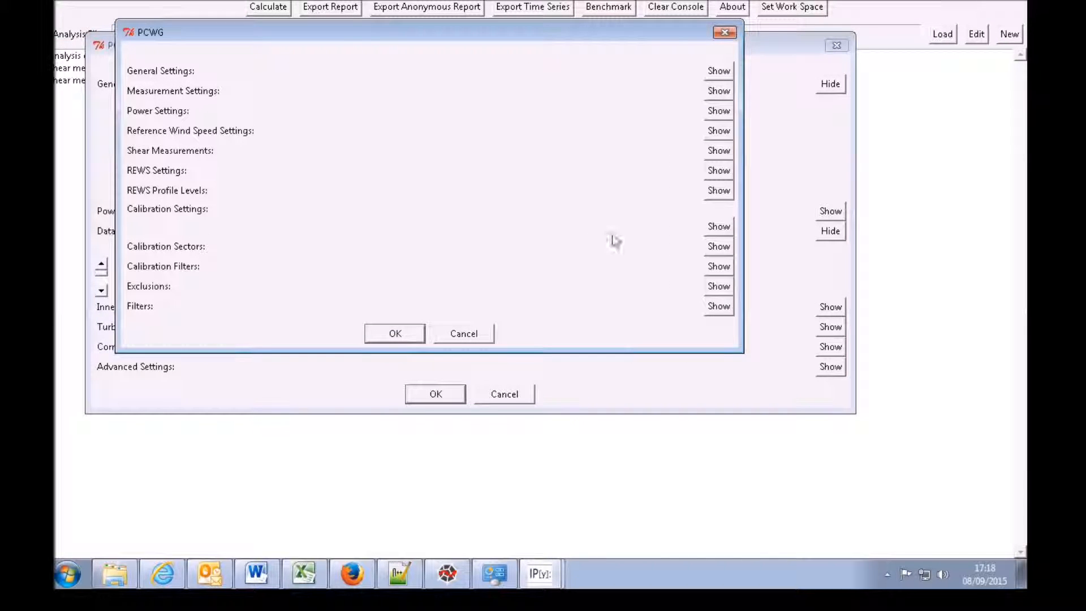
Examine the direction, slope, offset and active fields of a new calibration sector without adding one.
left_click(716, 253)
left_click(204, 287)
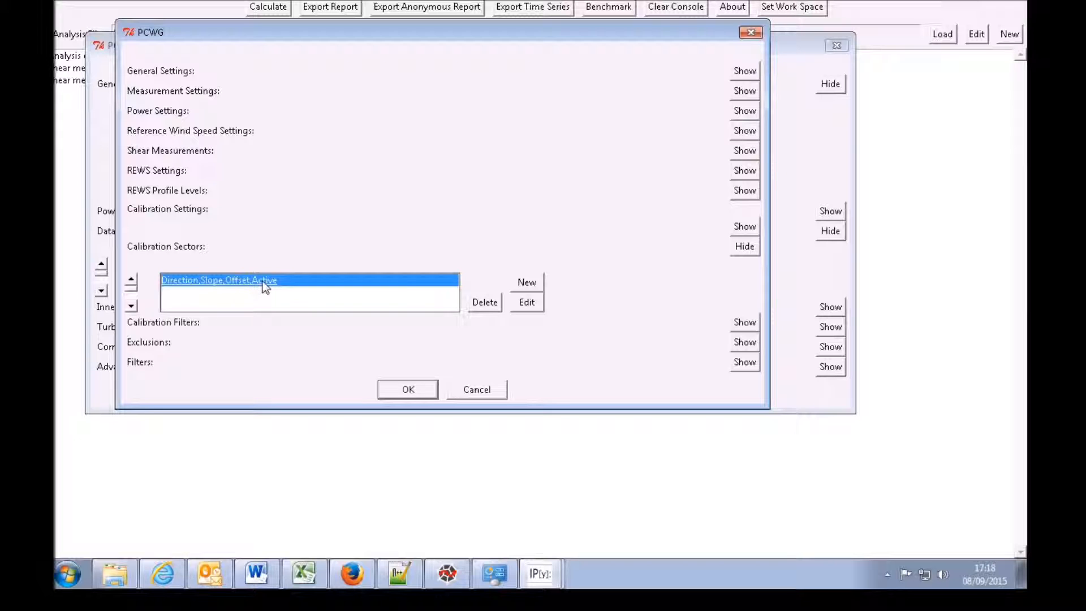
left_click(525, 282)
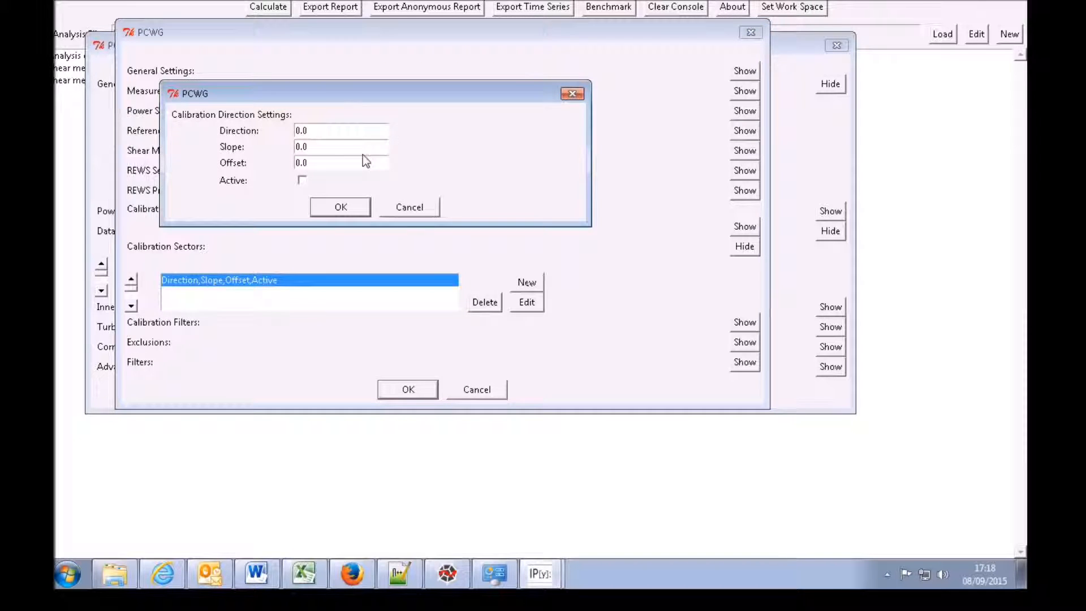
left_click_drag(330, 131, 276, 136)
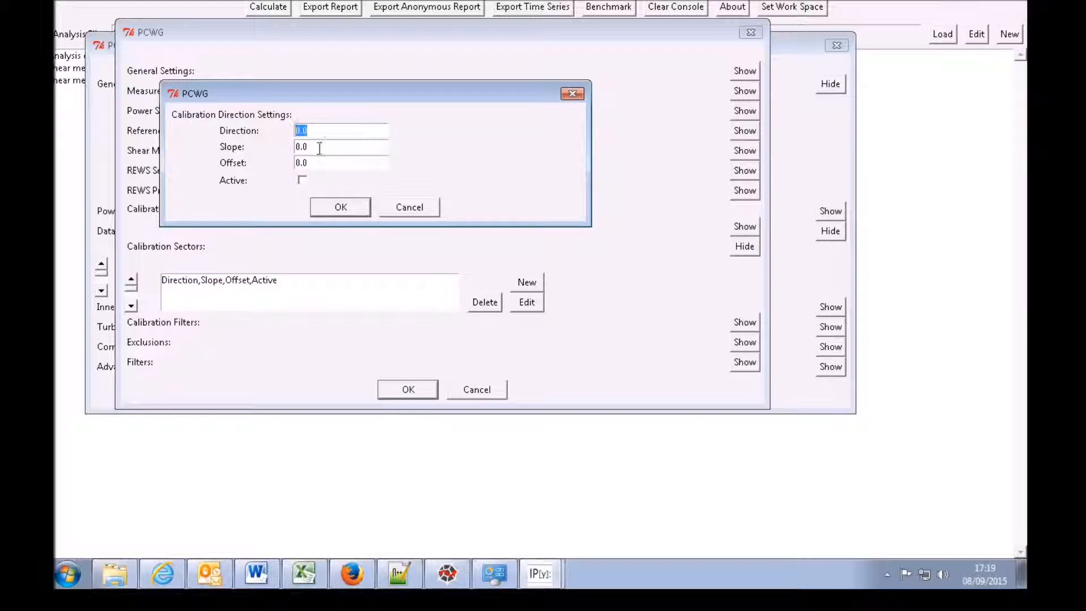
left_click(382, 209)
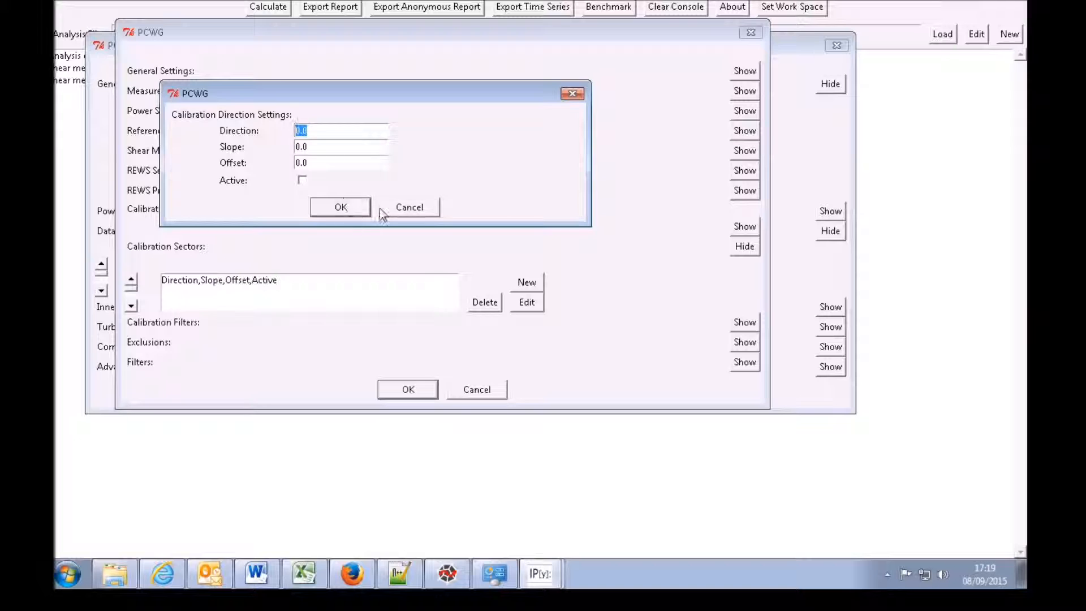
left_click(749, 247)
Examine the settings and available data columns for a new calibration filter without adding one.
left_click(719, 267)
left_click(218, 300)
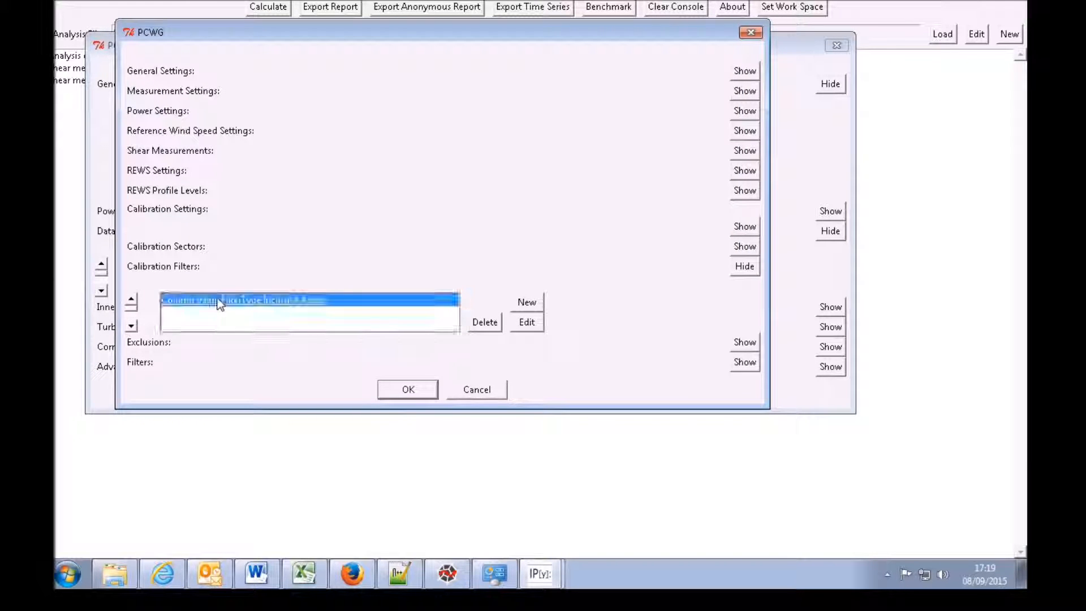
left_click(525, 302)
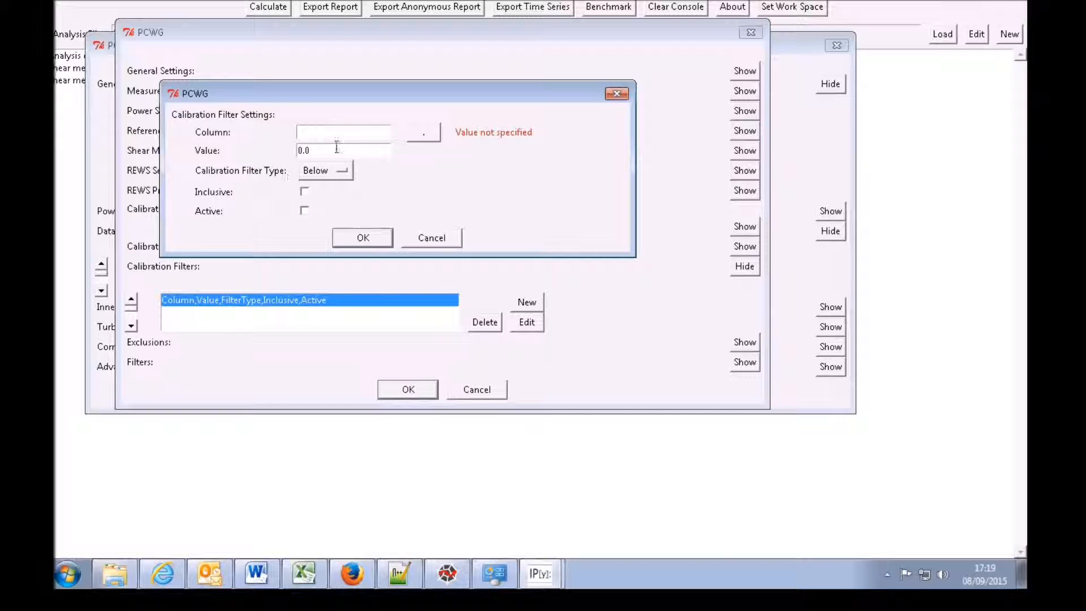
left_click(423, 134)
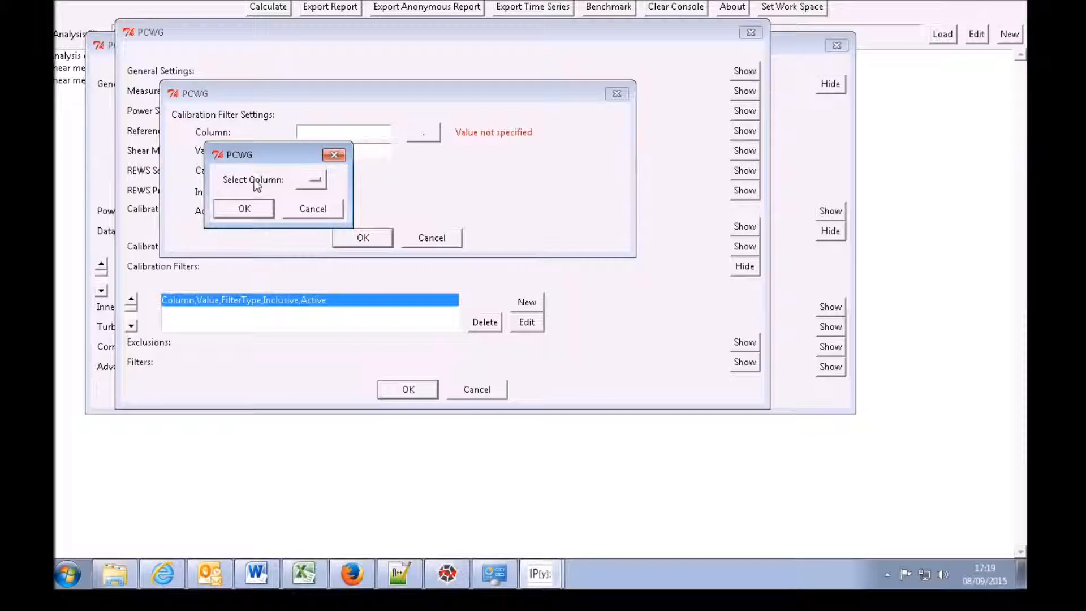
left_click(312, 180)
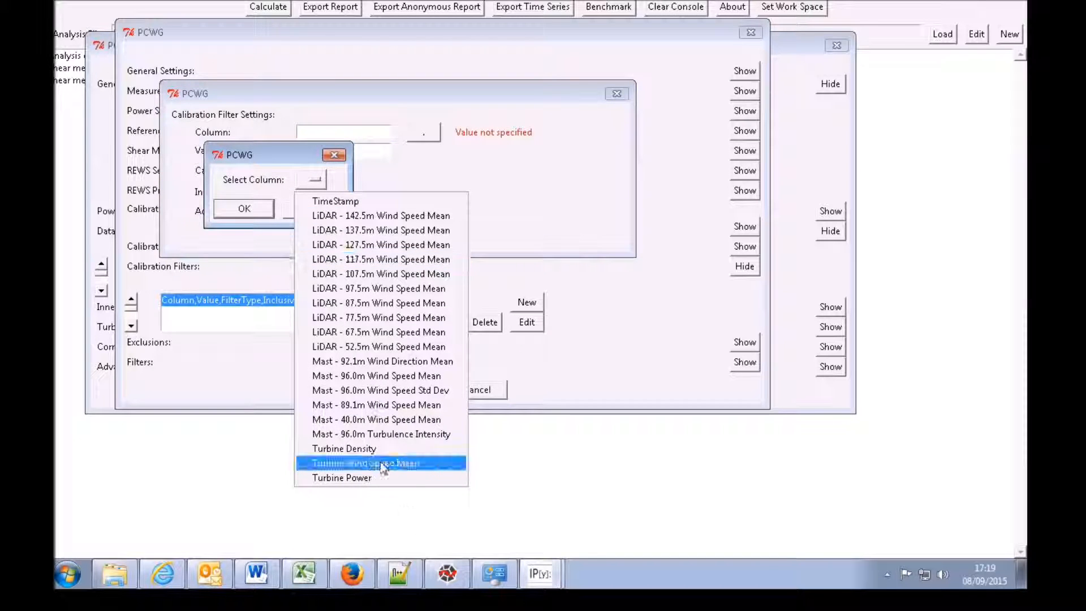
left_click(318, 202)
left_click(286, 211)
left_click(418, 238)
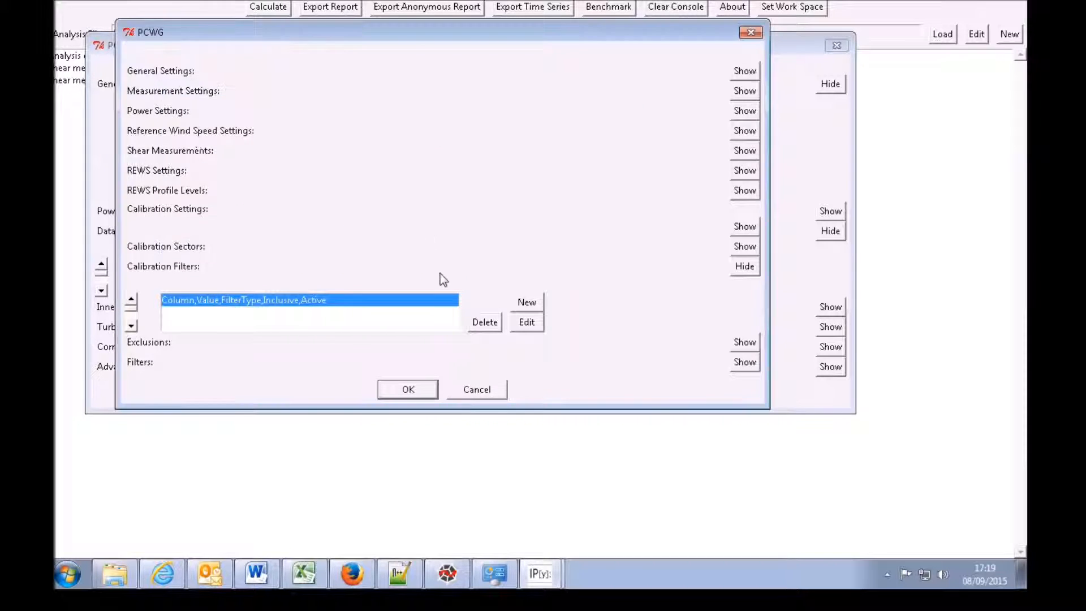
left_click(742, 267)
Examine the exclusion settings and the start date entry form for a new exclusion without adding one.
left_click(721, 284)
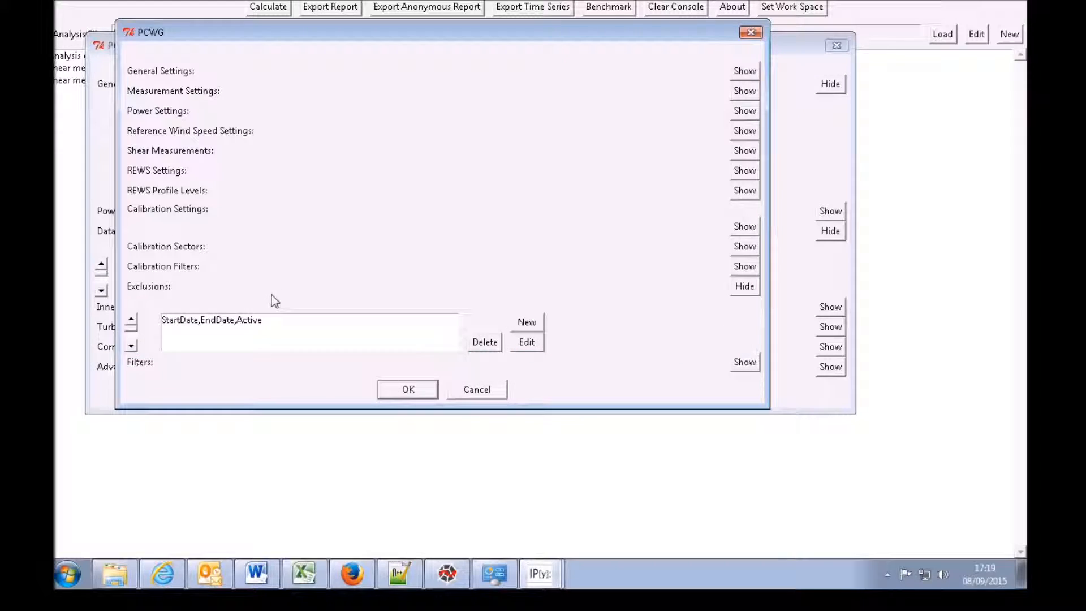
left_click(259, 322)
left_click(534, 324)
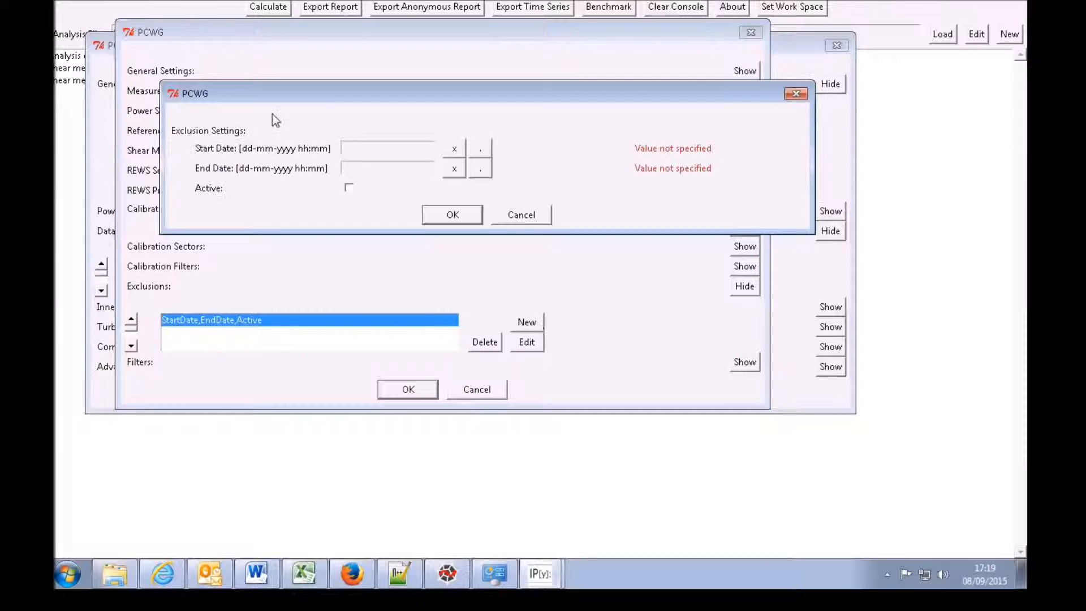
left_click(471, 152)
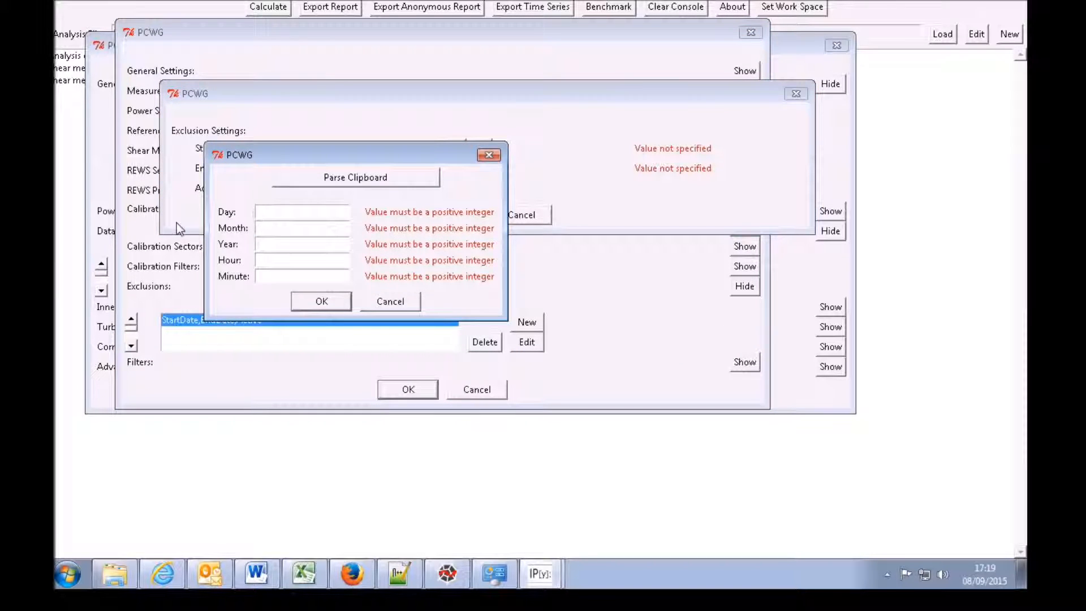
left_click(394, 304)
left_click(503, 212)
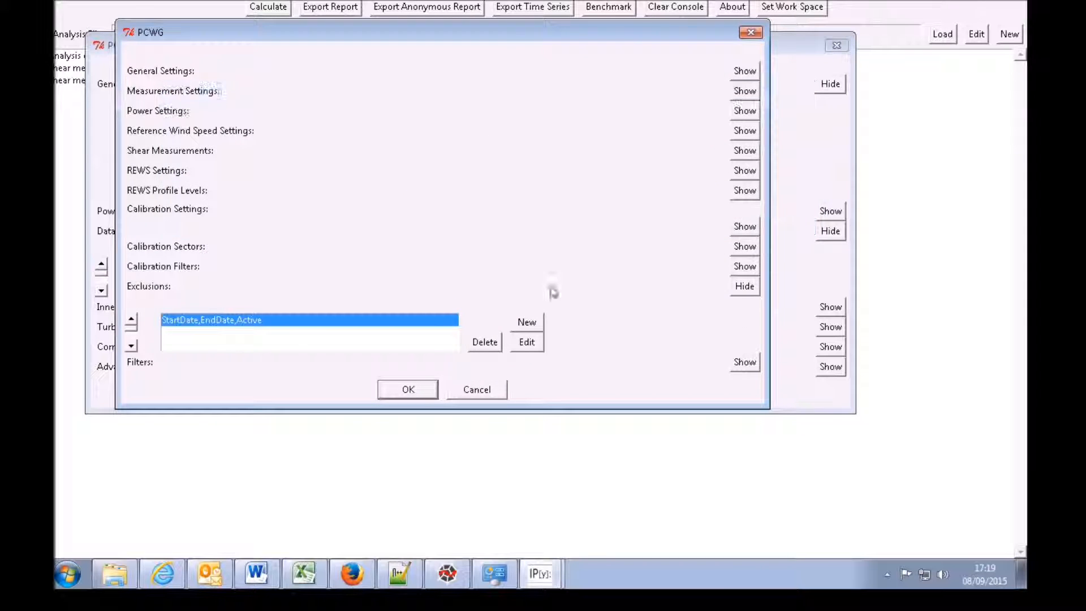
left_click(750, 287)
Start a new dataset filter on the LiDAR - 137.5m Wind Speed Mean column, review its options and discard it.
left_click(719, 306)
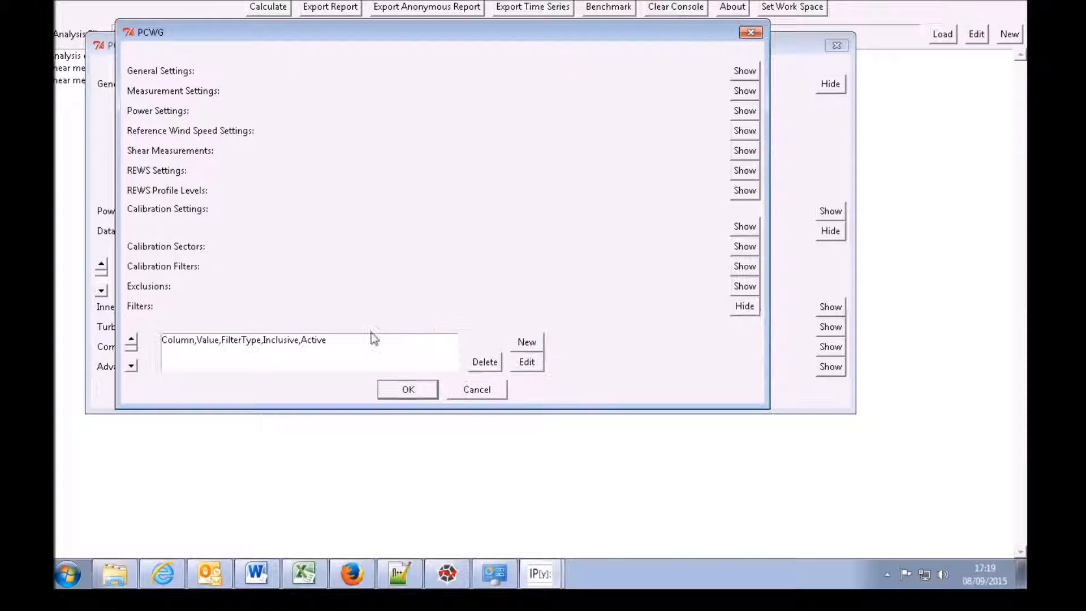
left_click(332, 342)
left_click(534, 343)
left_click(377, 131)
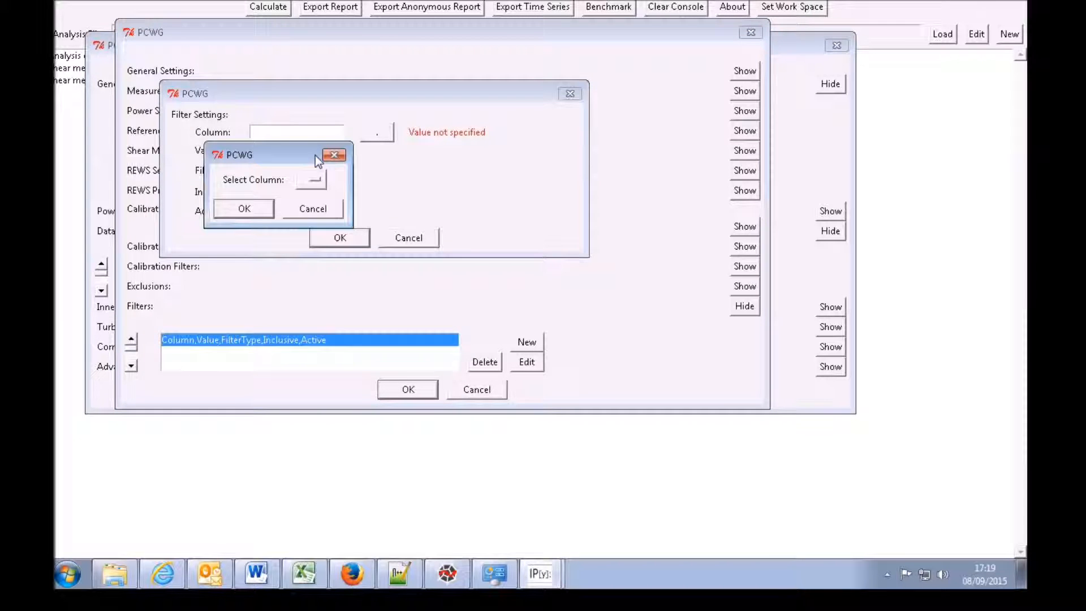
left_click(311, 179)
left_click(320, 230)
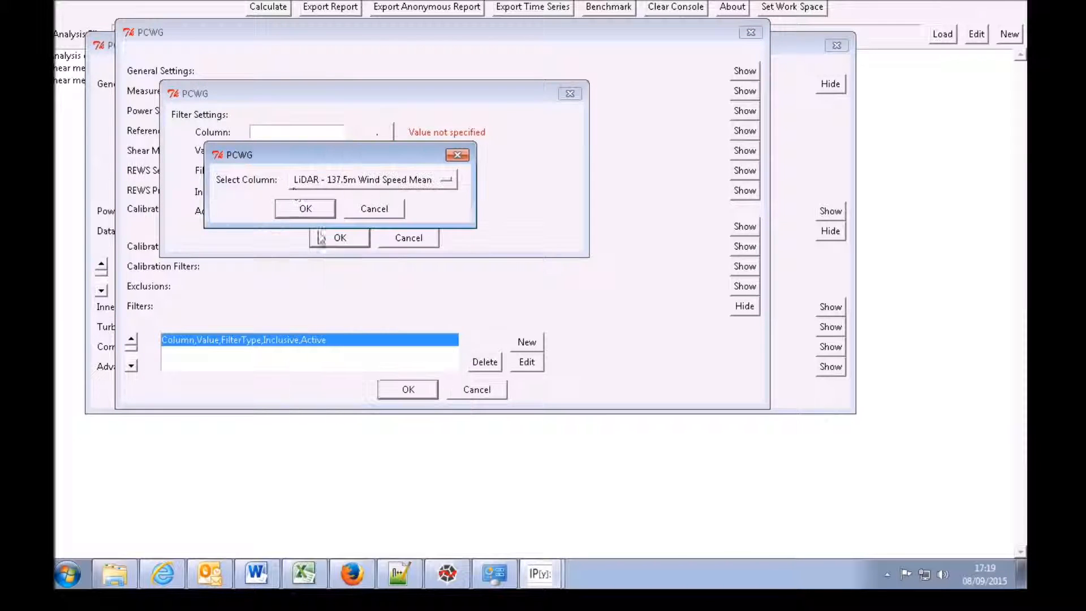
left_click(299, 210)
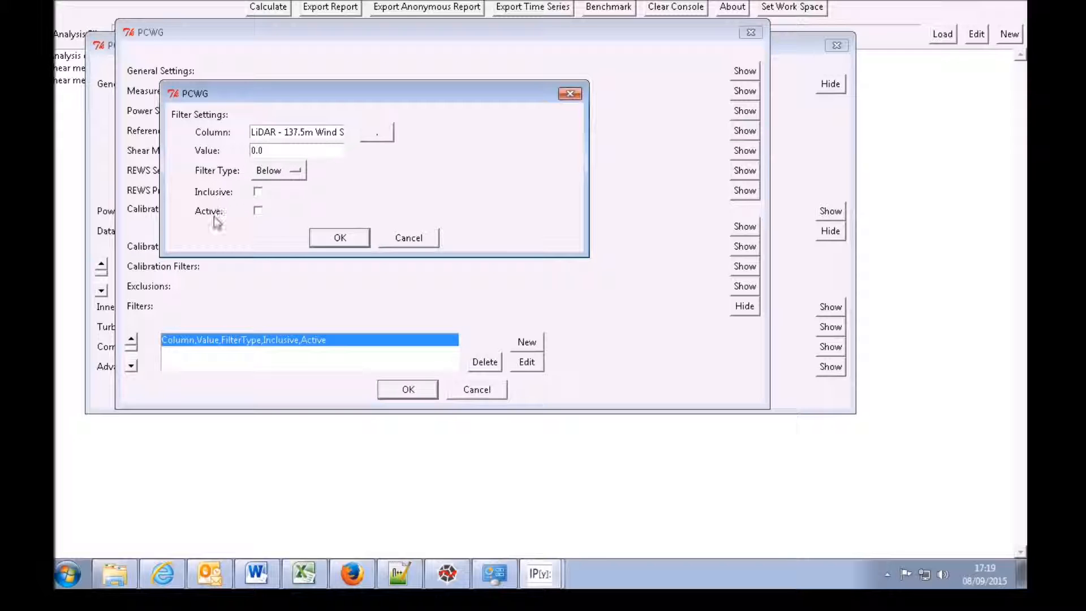
left_click(407, 237)
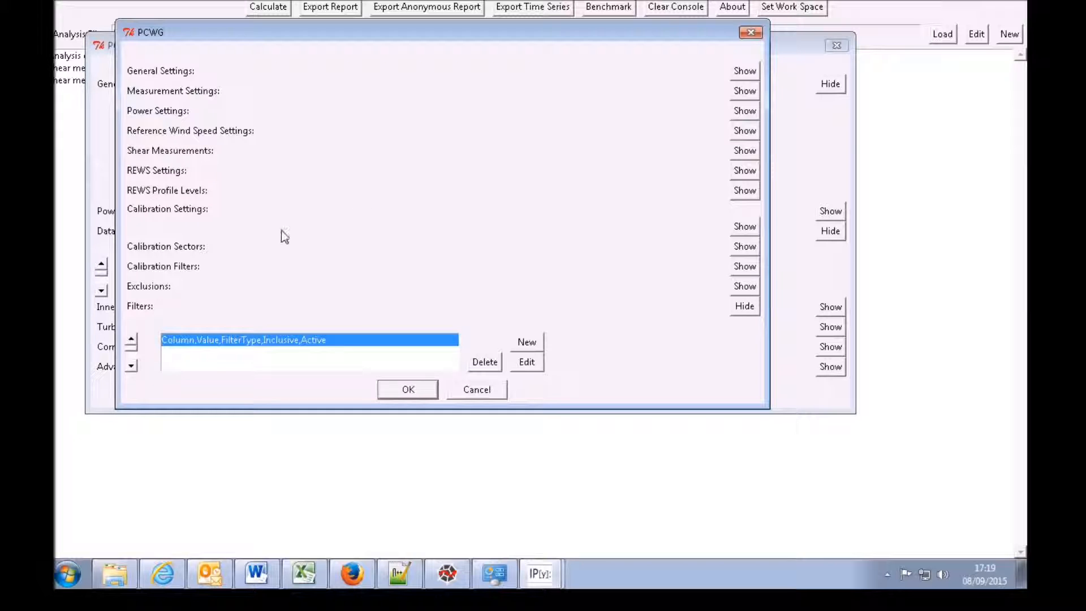
Accept the completed dataset configuration and the analysis configuration.
left_click(399, 387)
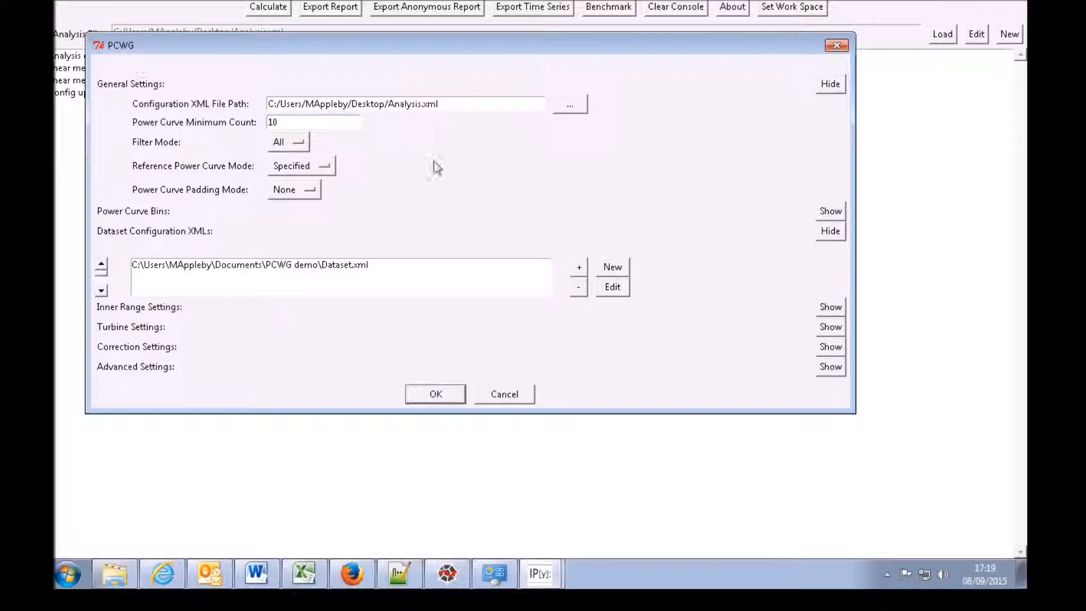
left_click(433, 400)
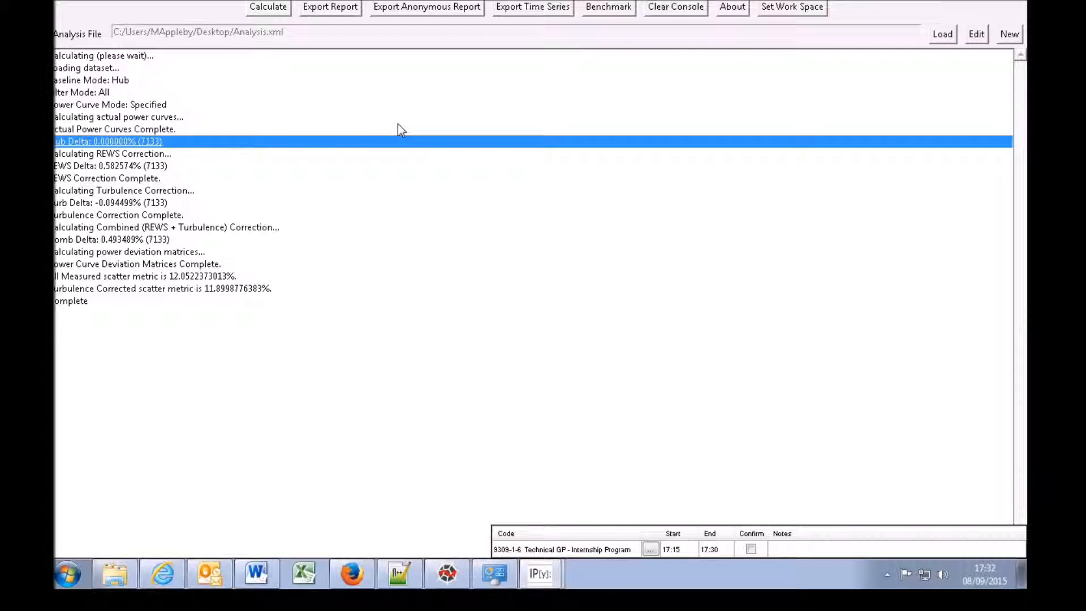
Export the analysis report as report.xls in the PCWG demo folder, replacing the existing file.
left_click(61, 301)
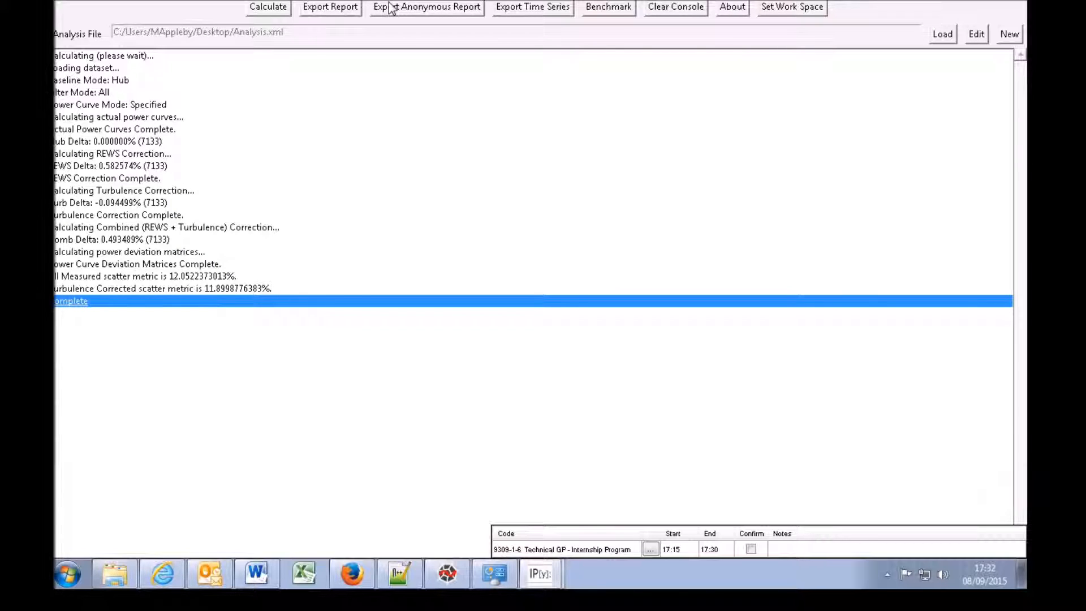
left_click(320, 8)
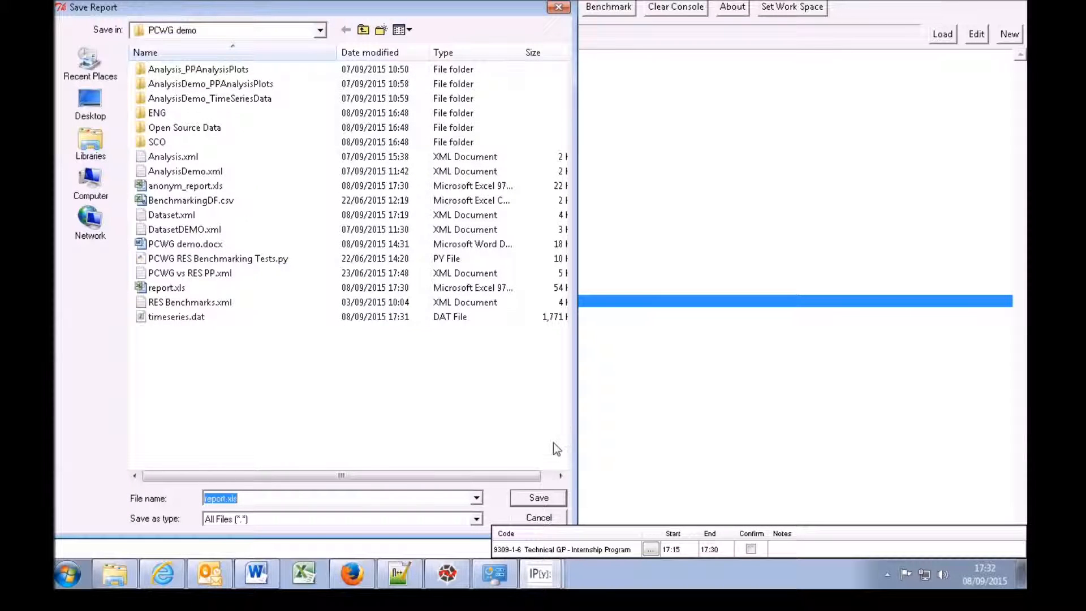
left_click(540, 497)
left_click(572, 284)
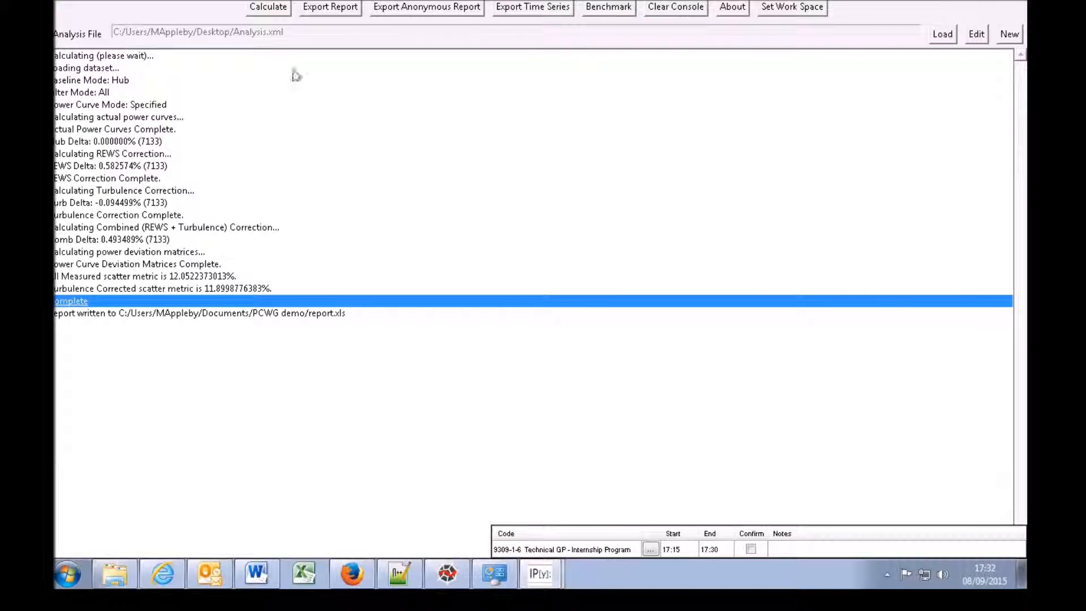
Export an anonymous report with power deviation matrix and scatter metric as anonym_report.xls, replacing the existing file.
left_click(428, 9)
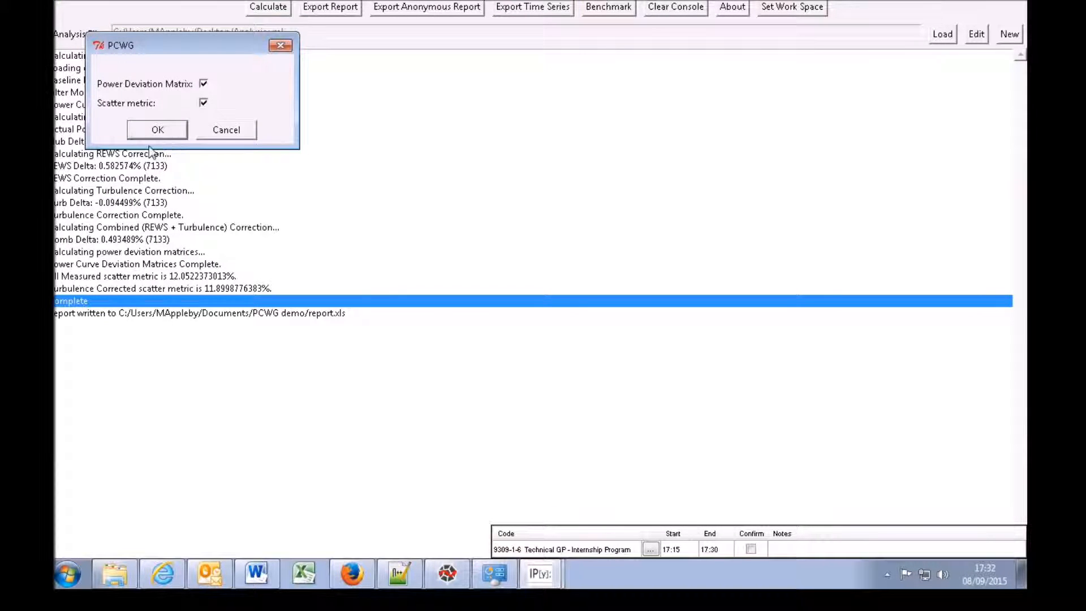
left_click(145, 129)
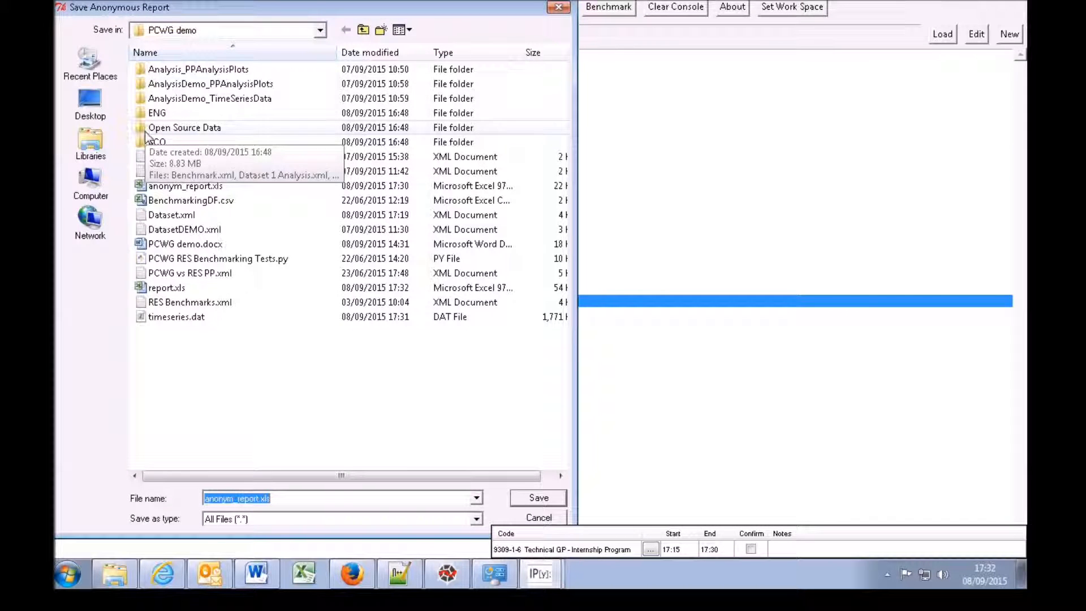
left_click(538, 497)
left_click(629, 279)
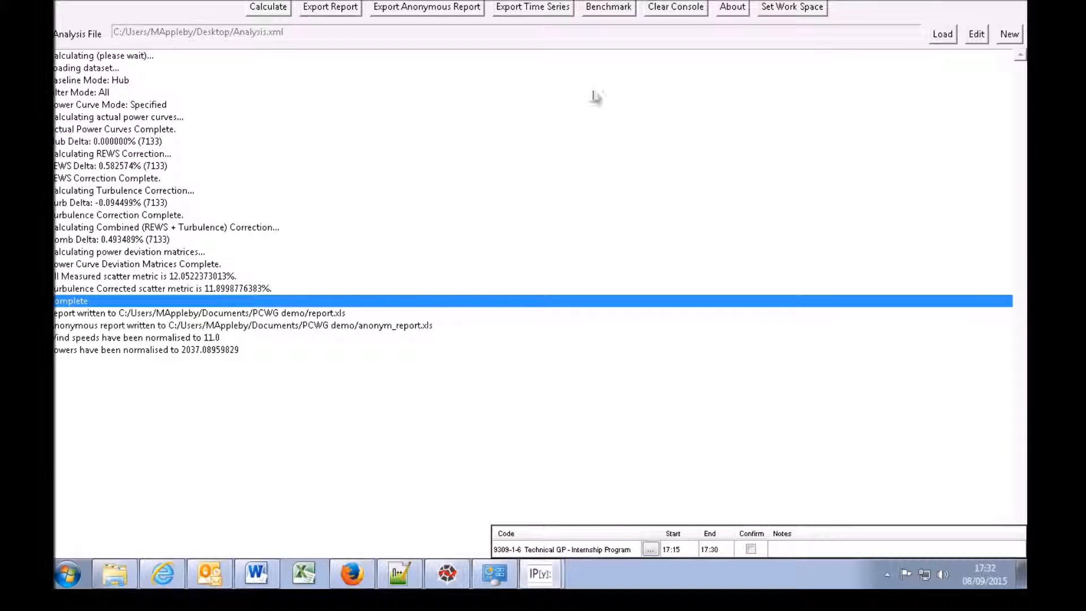
Export the clean combined dataset's time series as timeseries.dat, replacing the existing file.
left_click(542, 9)
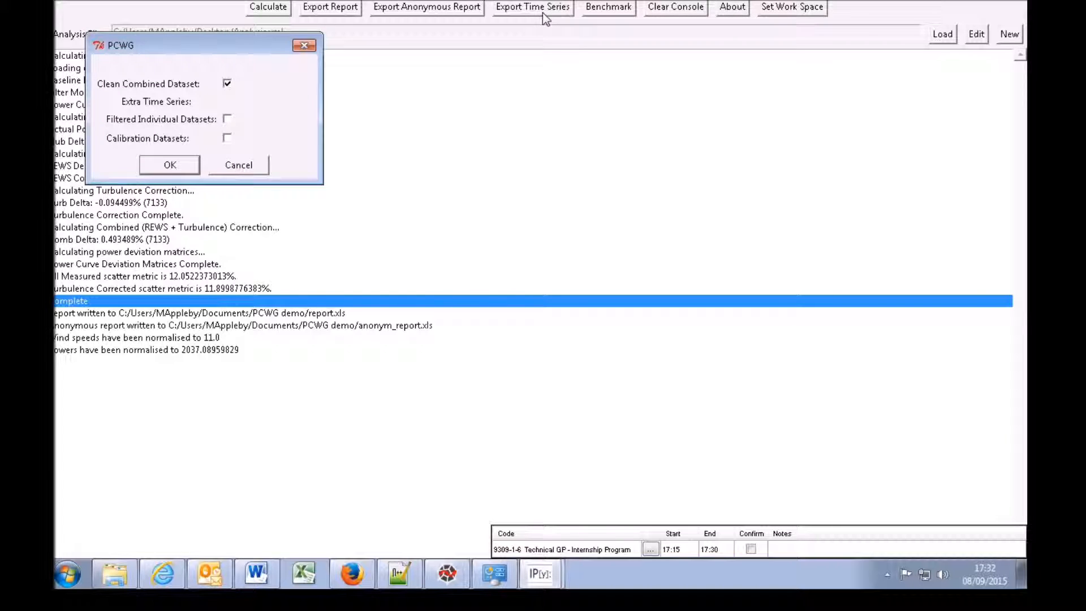
left_click(169, 164)
left_click(559, 500)
left_click(585, 280)
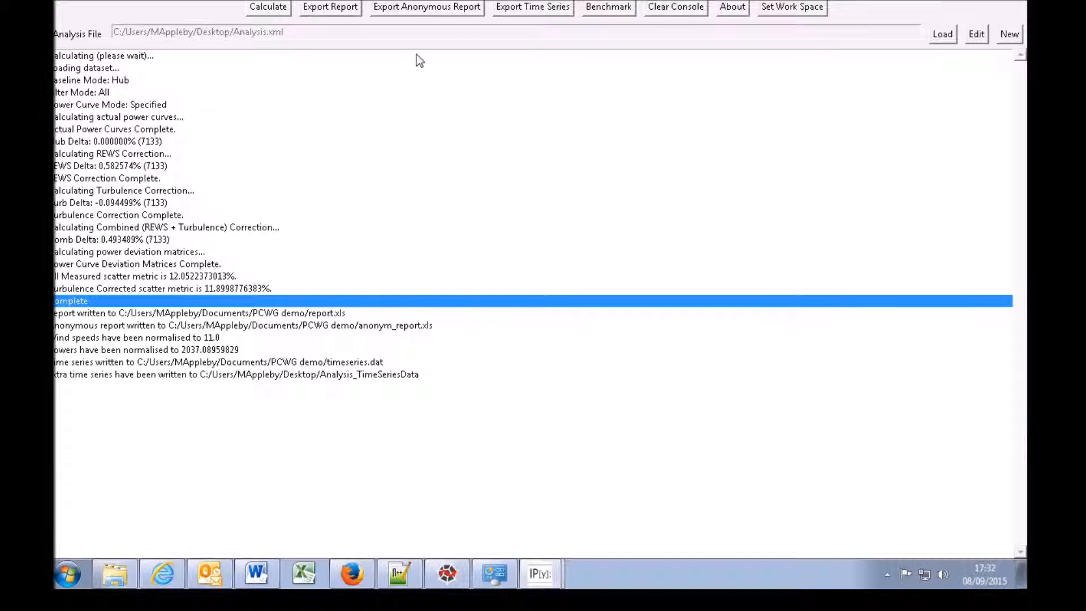
Look through the analysis plots of hub turbulence by wind speed, the power curve and the TI-corrected power curve.
left_click_drag(211, 429, 54, 318)
left_click(279, 126)
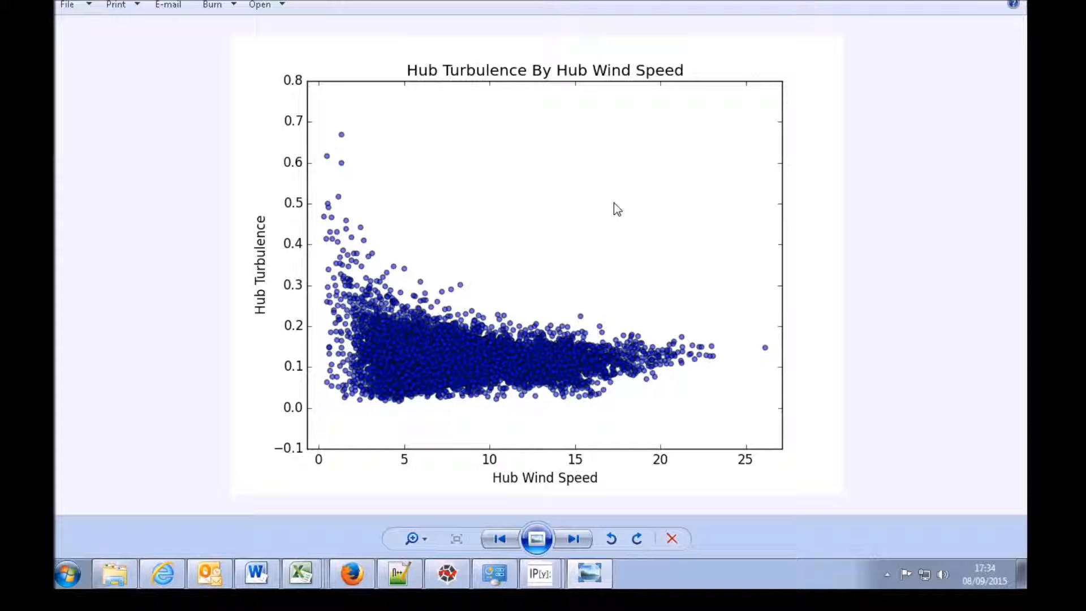
key("Right")
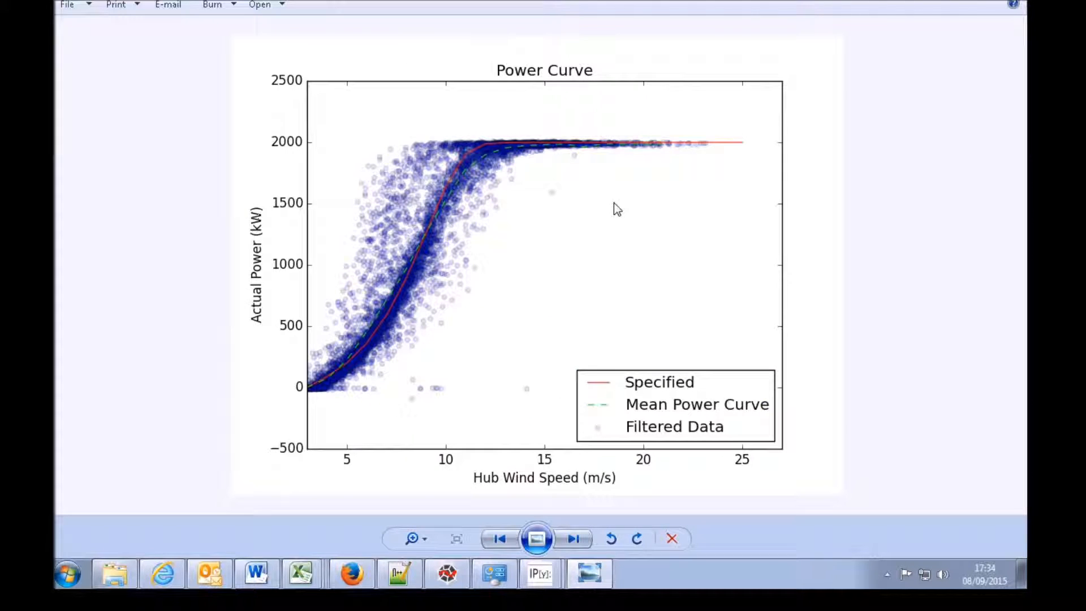
key("Right")
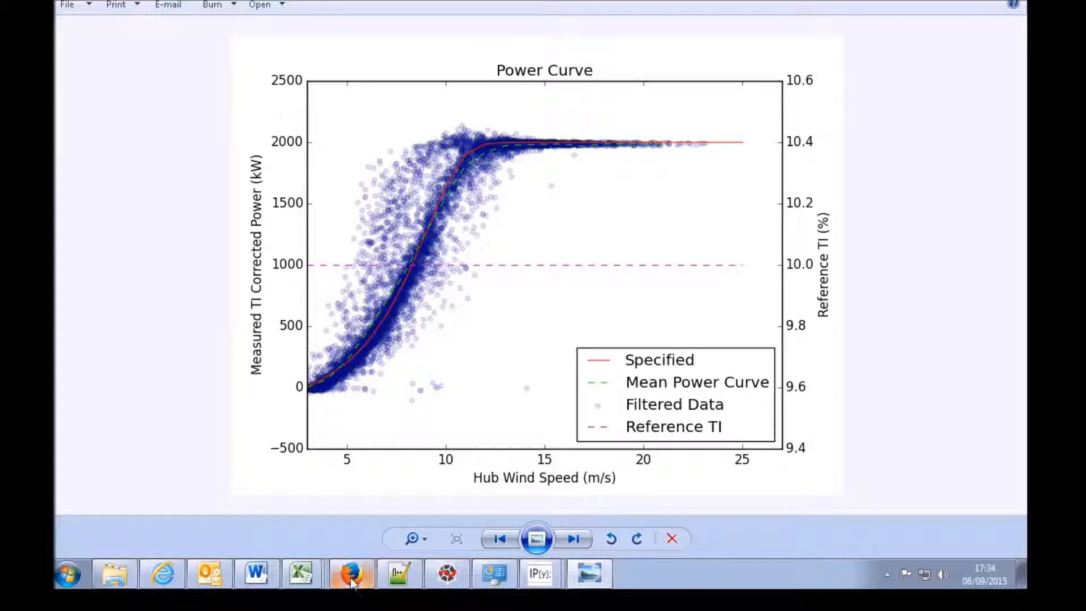
Switch to report.xls in Excel and review the power curve tables and the analysis and dataset settings.
mouse_move(307, 566)
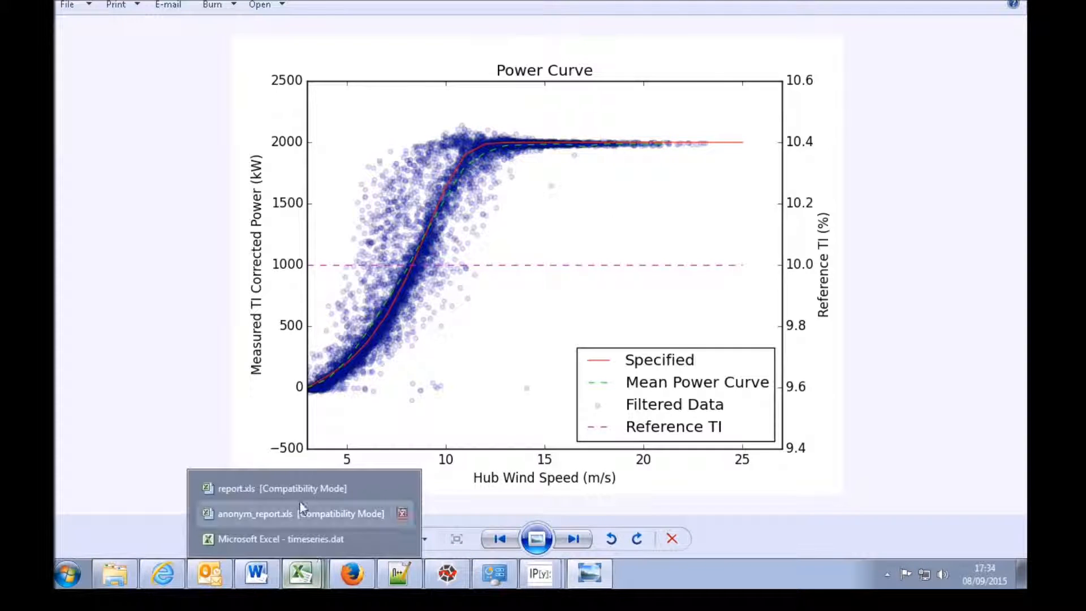
left_click(299, 509)
left_click_drag(152, 165, 1025, 490)
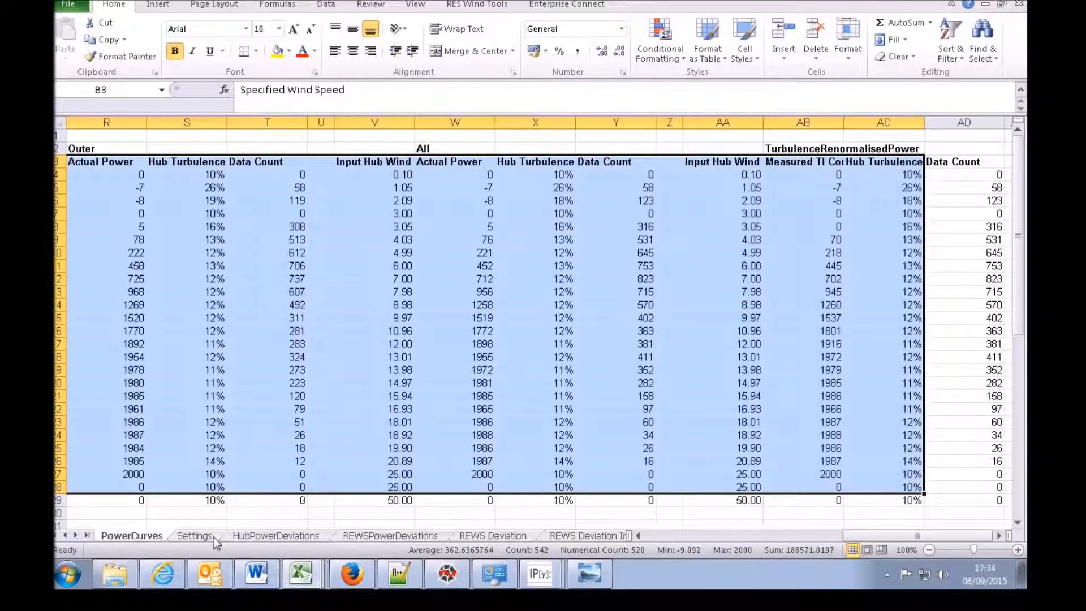
left_click(213, 537)
left_click_drag(141, 136, 311, 295)
left_click(312, 295)
left_click_drag(145, 164, 371, 534)
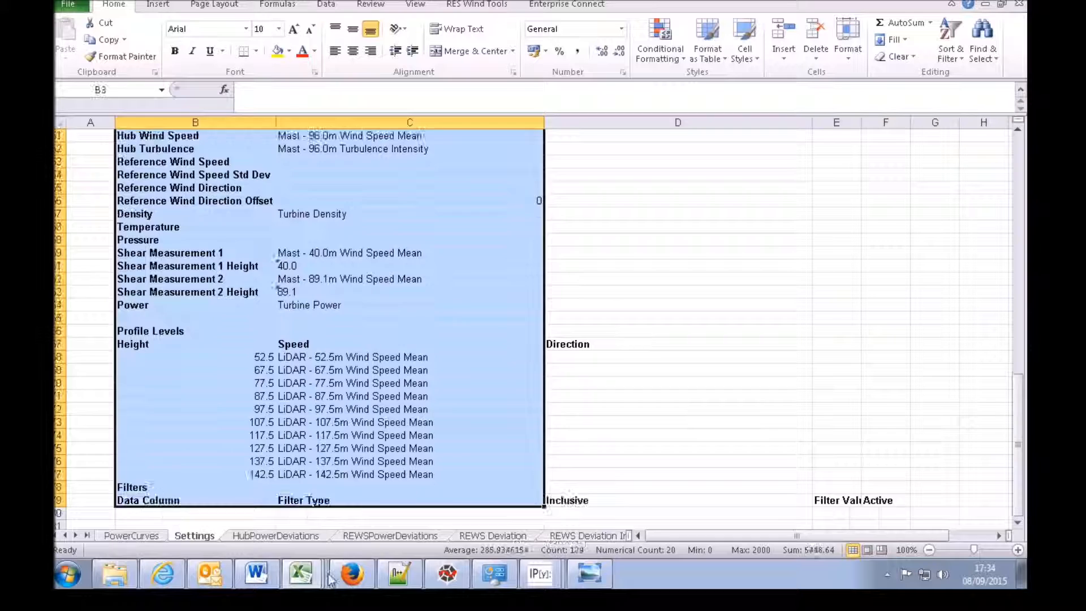
Open the anonym_report.xls workbook and examine its normalised specified power curve table.
left_click(316, 585)
left_click(331, 516)
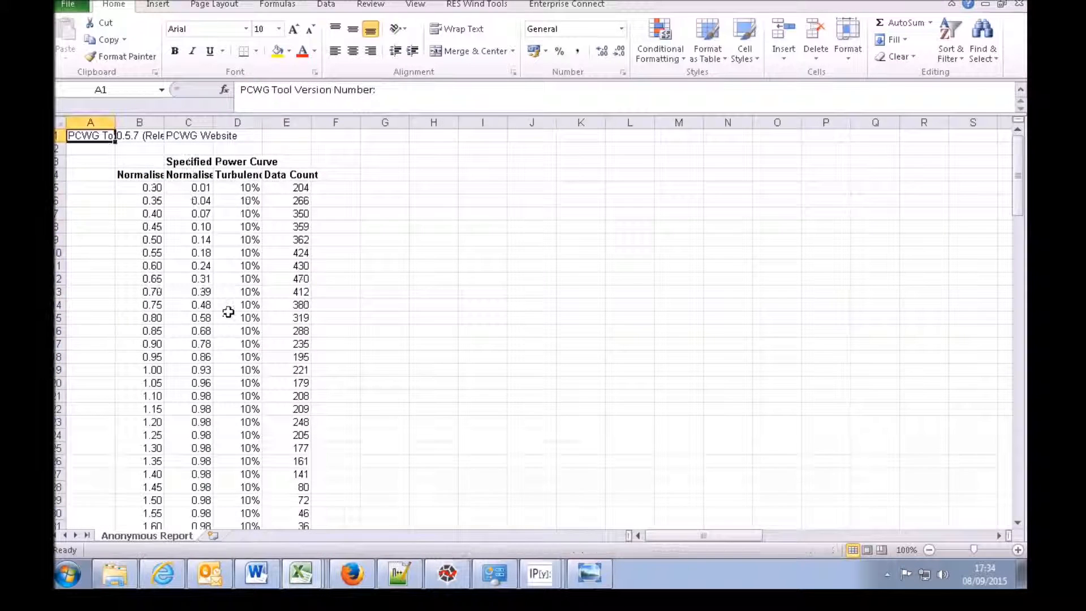
left_click_drag(96, 141, 359, 257)
Open timeseries.dat in Excel and look across its exported data columns and rows.
left_click(318, 585)
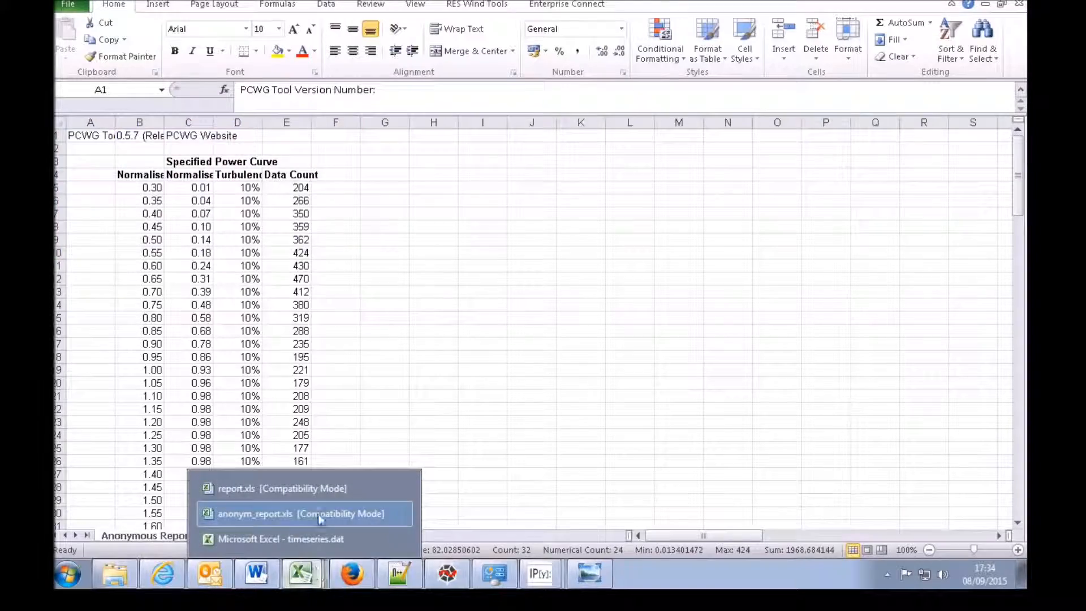
left_click(266, 544)
left_click_drag(91, 139, 1025, 493)
left_click(727, 461)
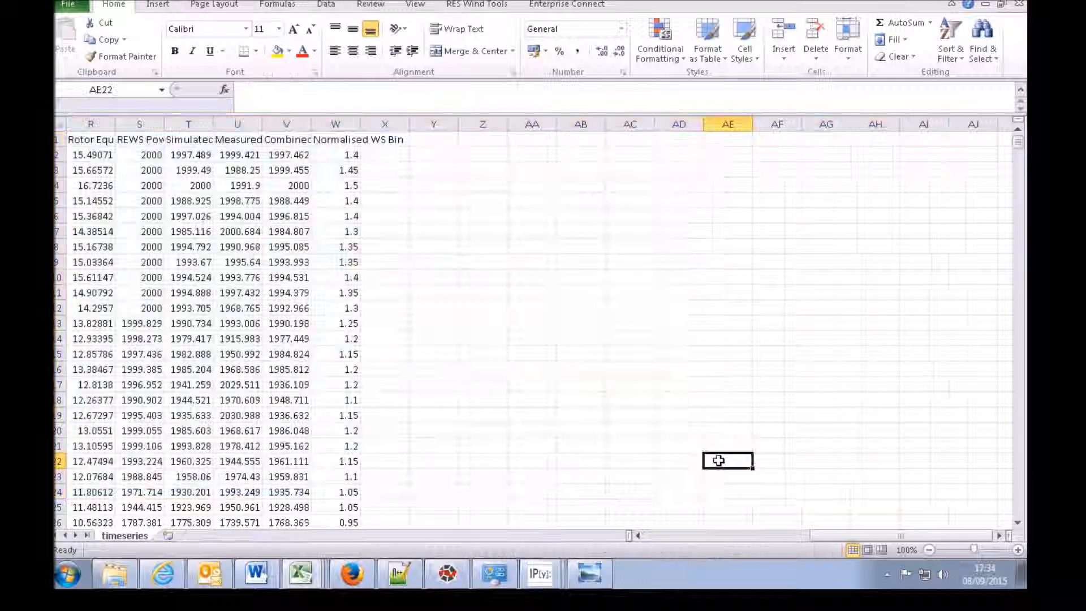
Switch back to the PCWG tool and show its version information.
left_click(540, 573)
left_click(524, 544)
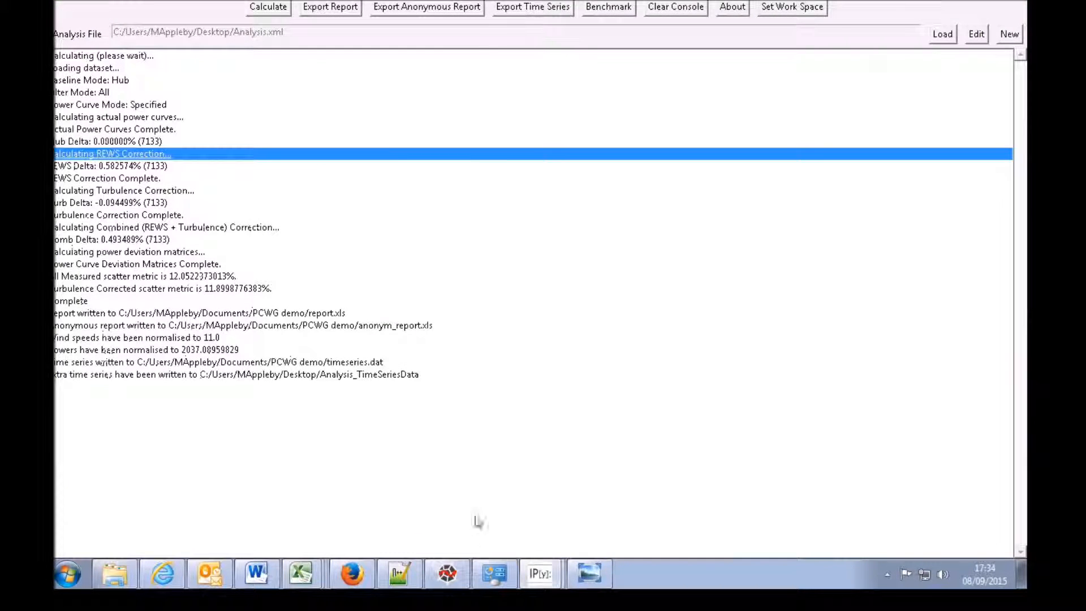
left_click(733, 8)
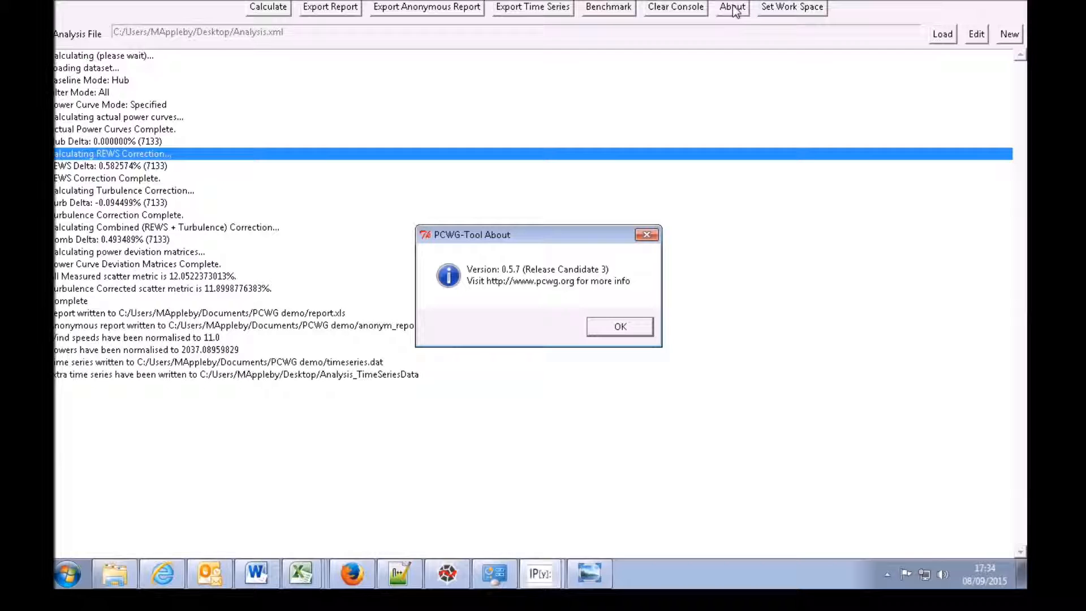